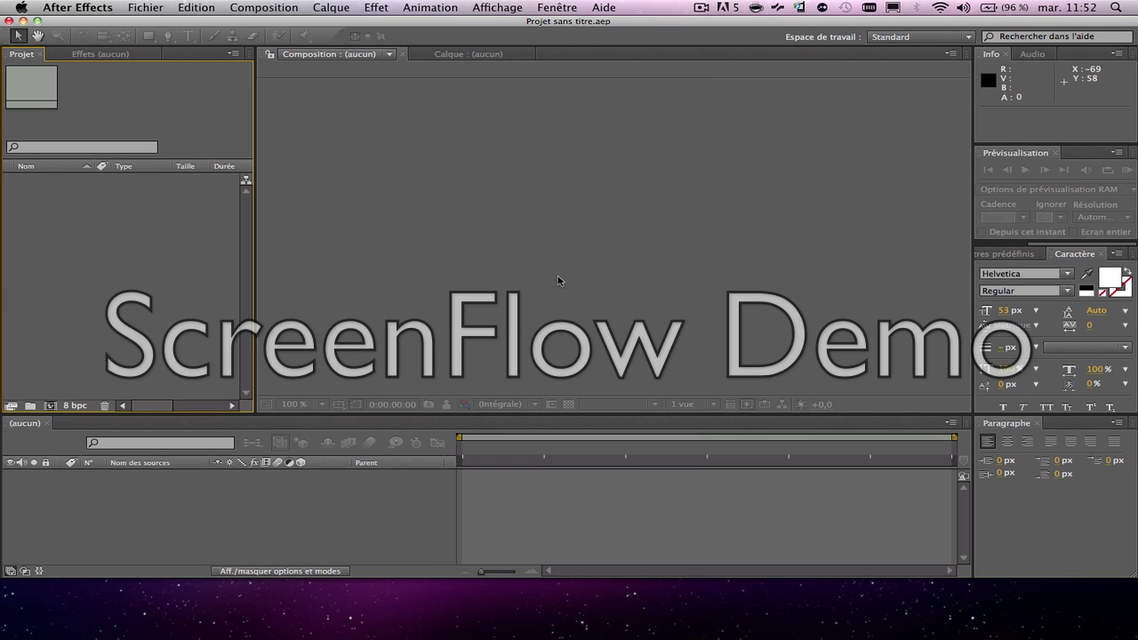
# - Create a new 200 × 112 px composition at 25 frames per second with a 5-second duration
pyautogui.rightClick(172, 250)
pyautogui.click(209, 257)
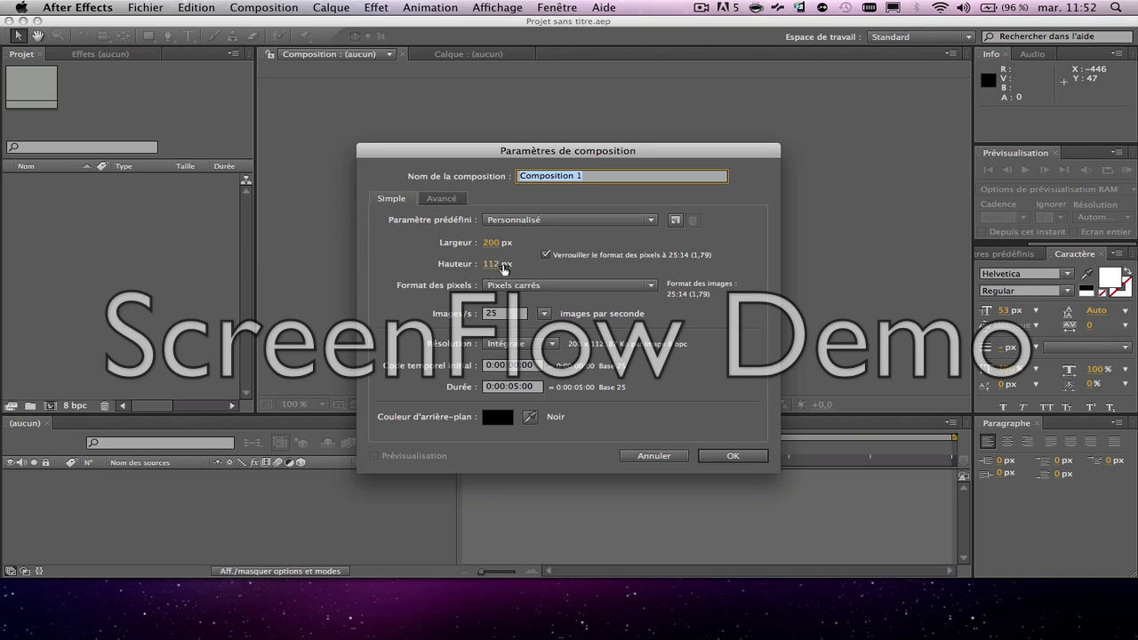
pyautogui.click(496, 313)
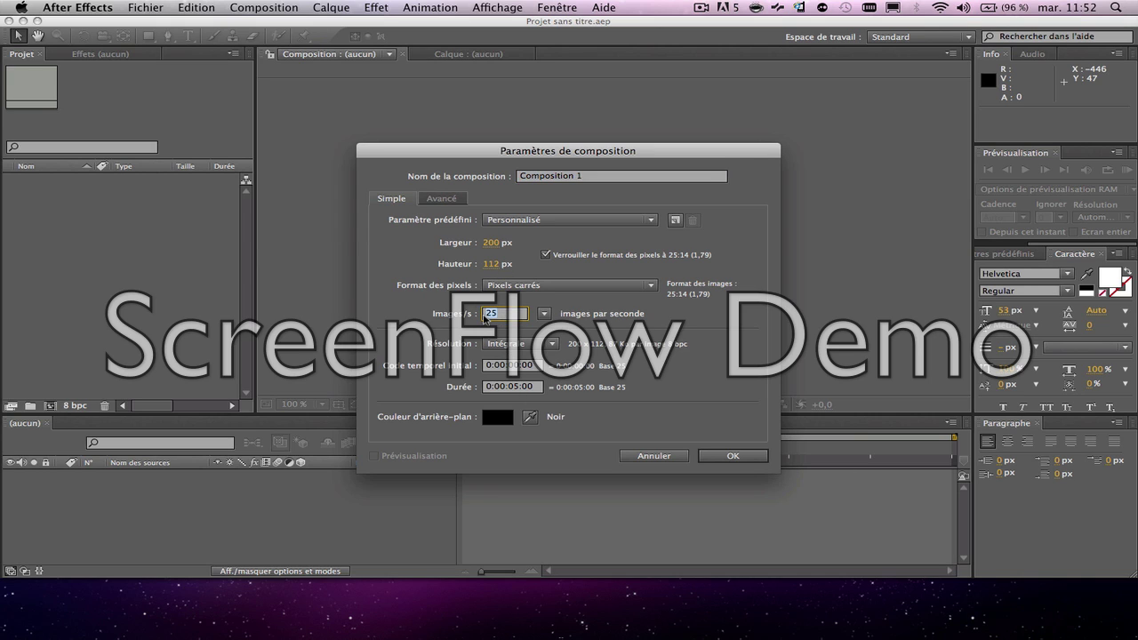
pyautogui.click(731, 457)
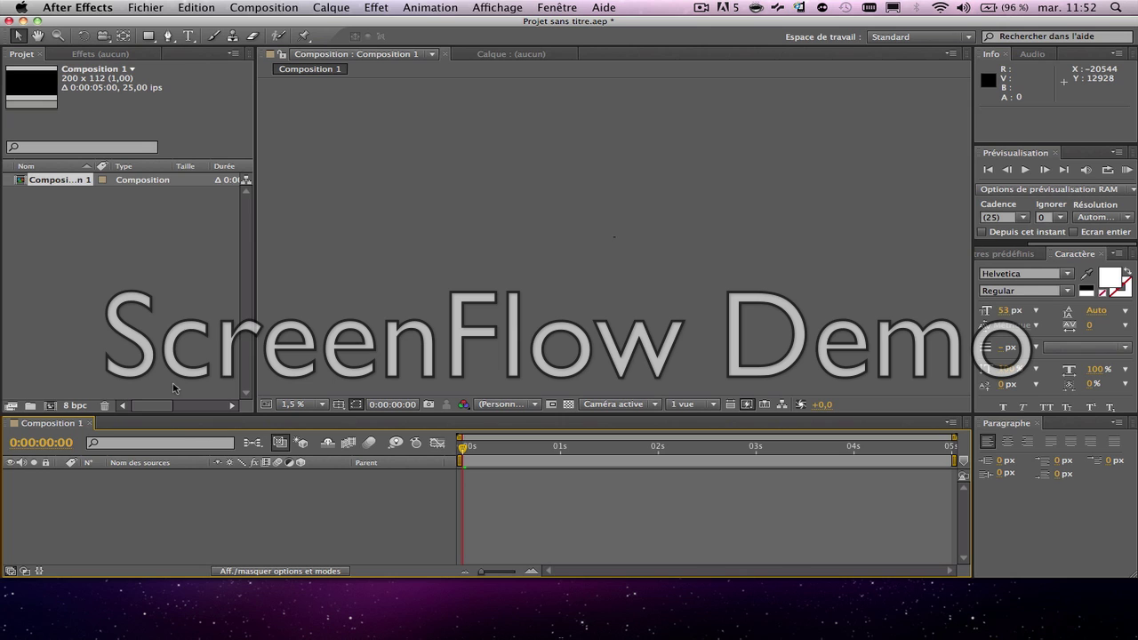
pyautogui.rightClick(129, 363)
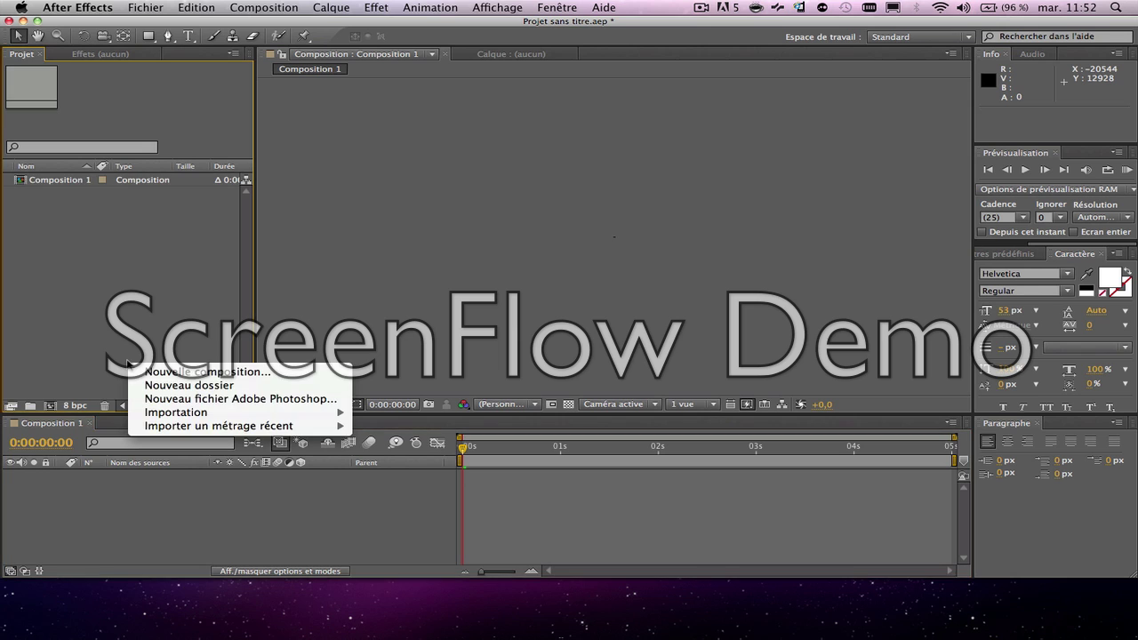
pyautogui.click(169, 492)
pyautogui.click(495, 57)
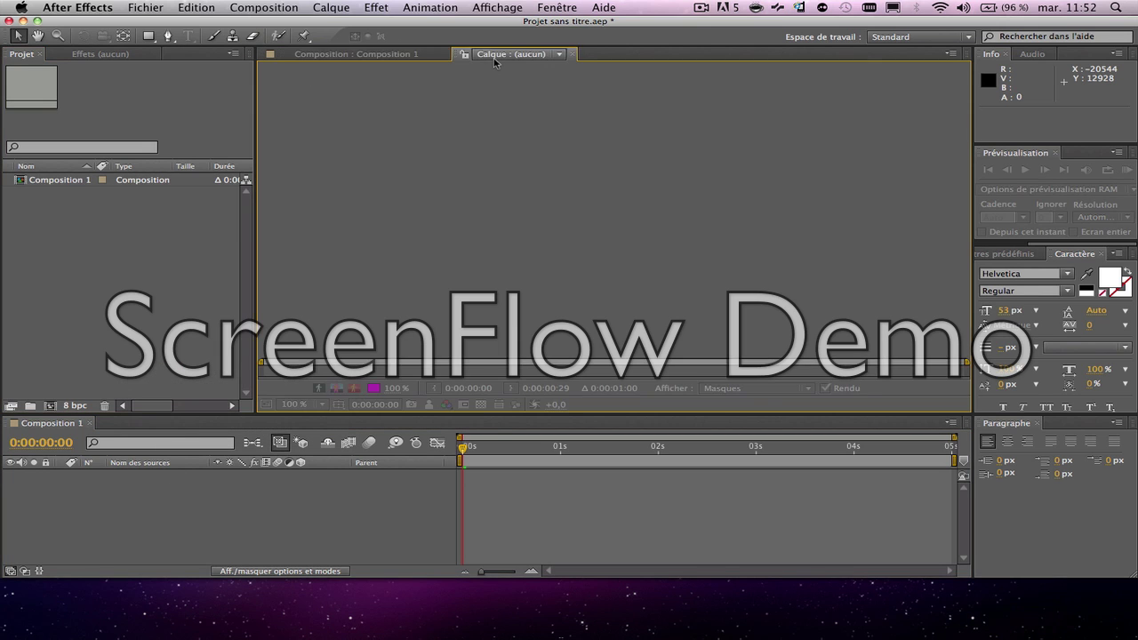
pyautogui.click(391, 54)
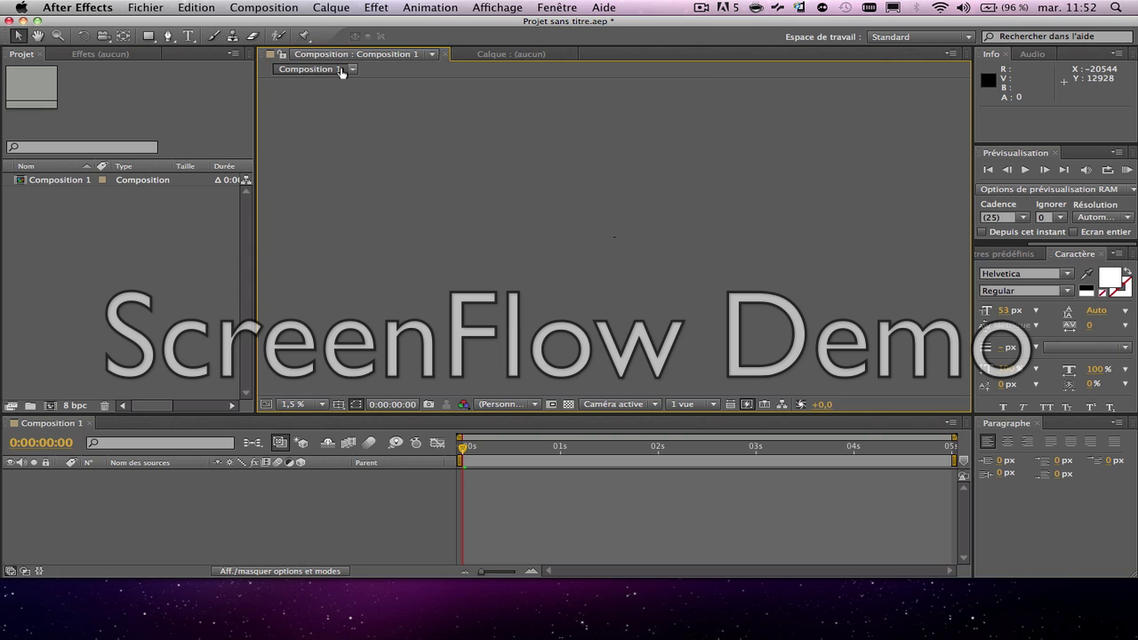
# - Close all open compositions and reopen Composition 1 from the project
pyautogui.click(433, 55)
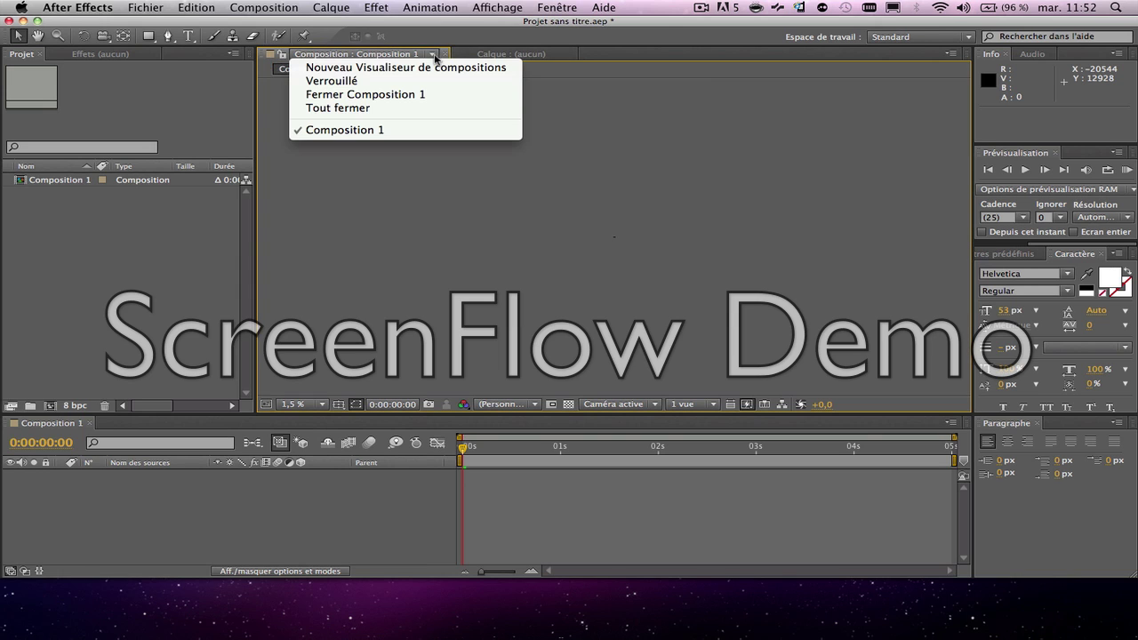
pyautogui.click(360, 108)
pyautogui.click(104, 52)
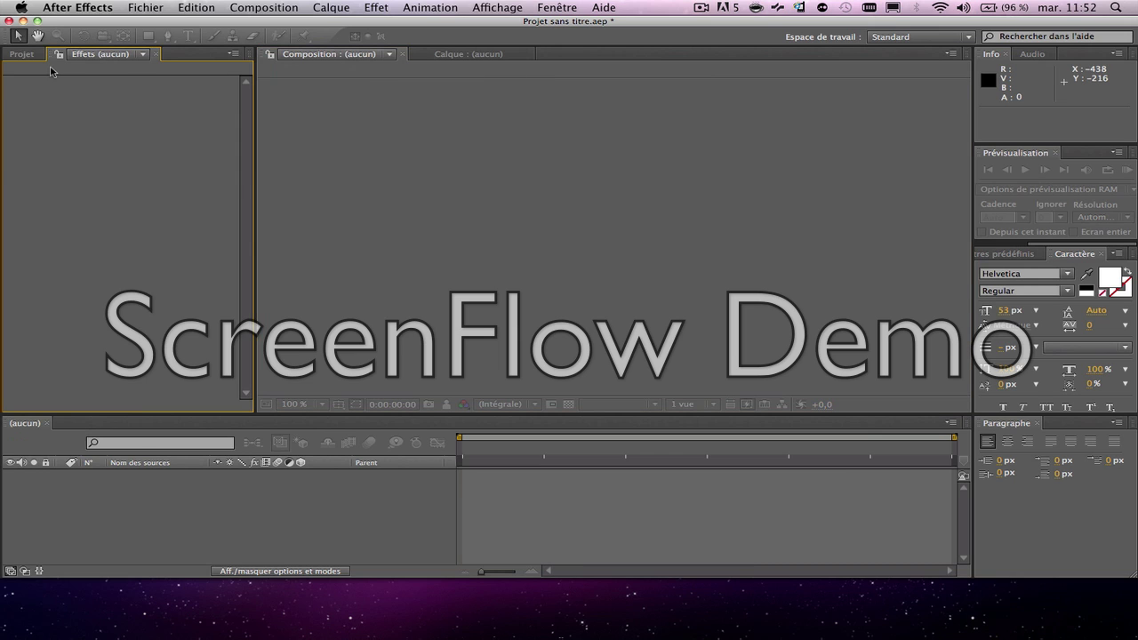
pyautogui.click(21, 53)
pyautogui.click(98, 180)
pyautogui.doubleClick(69, 180)
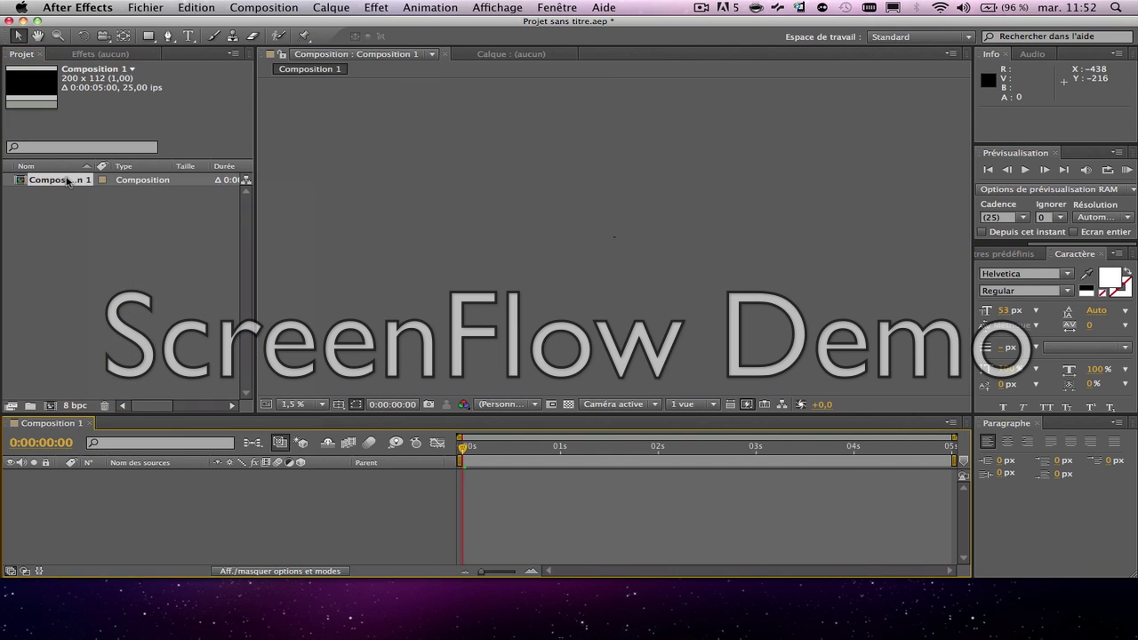
# - Add a text layer reading "Texte" inside the black composition frame
pyautogui.click(323, 404)
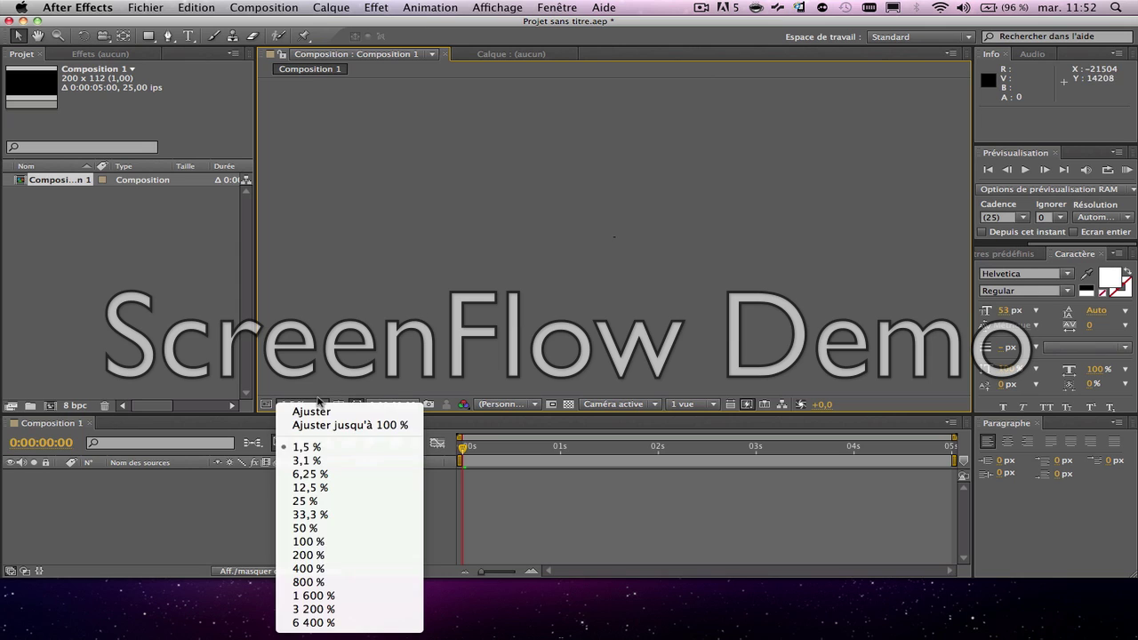
pyautogui.click(316, 542)
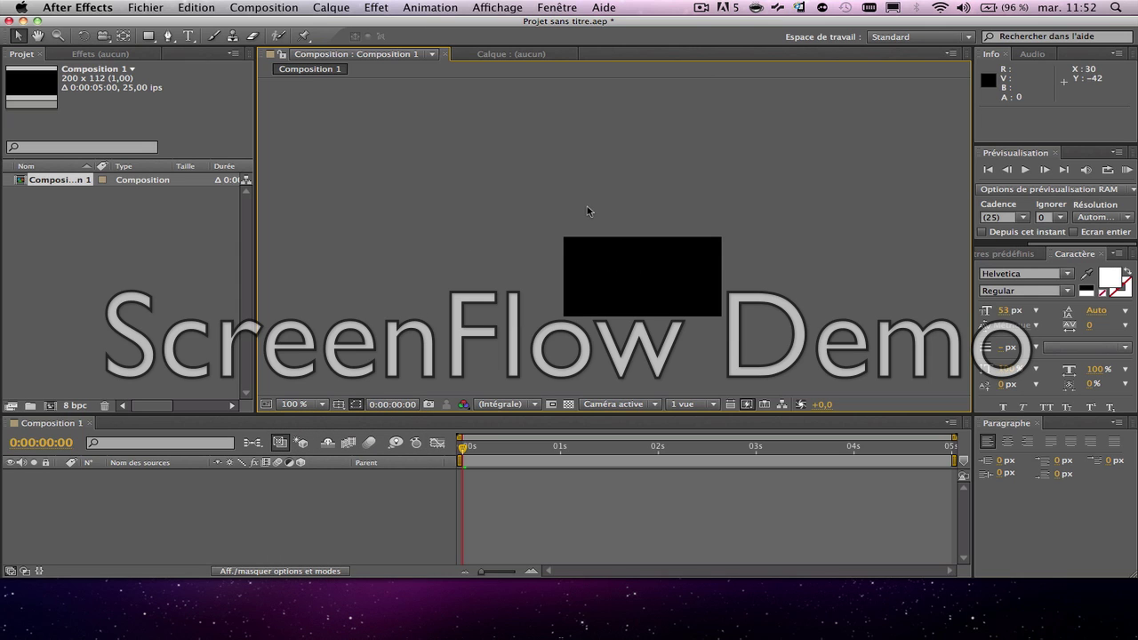
pyautogui.click(37, 35)
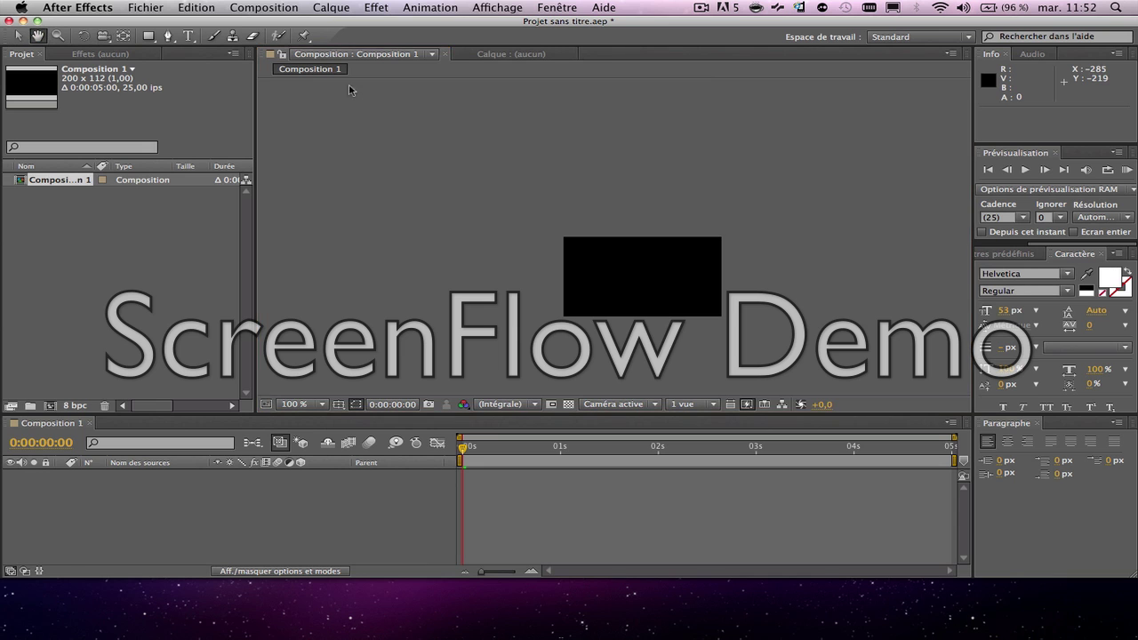
pyautogui.moveTo(575, 187); pyautogui.dragTo(526, 145)
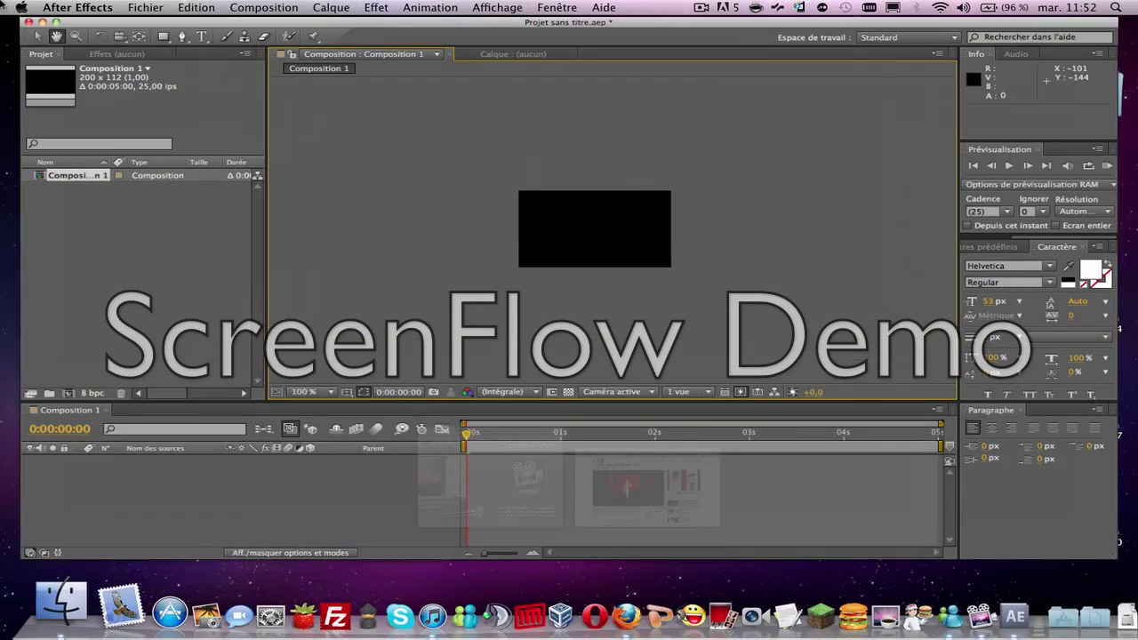
pyautogui.click(16, 38)
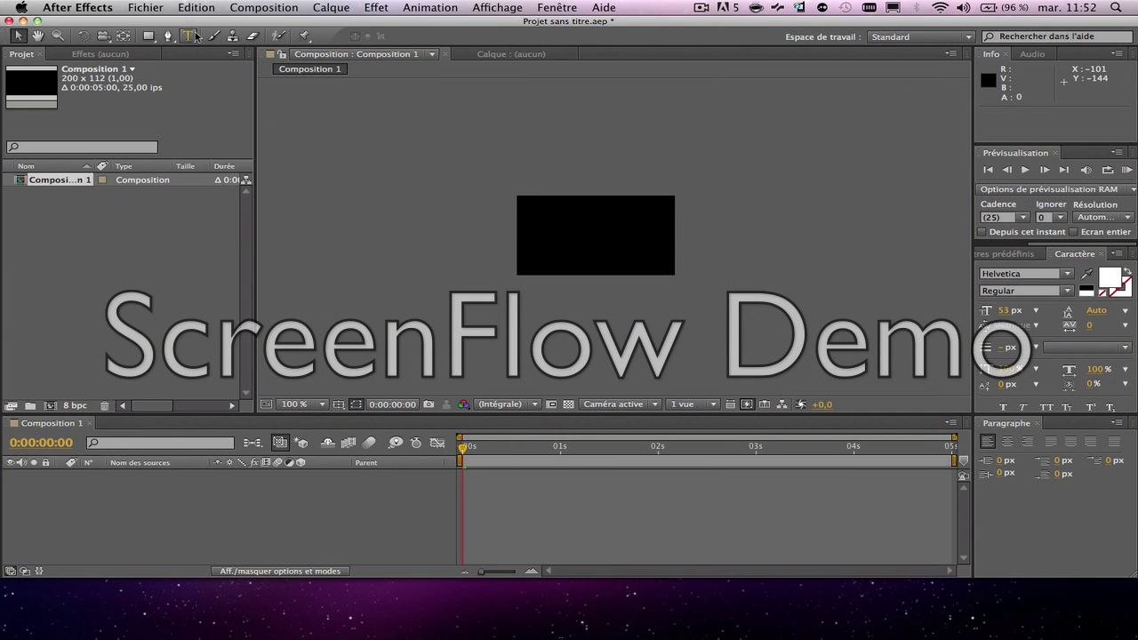
pyautogui.click(189, 36)
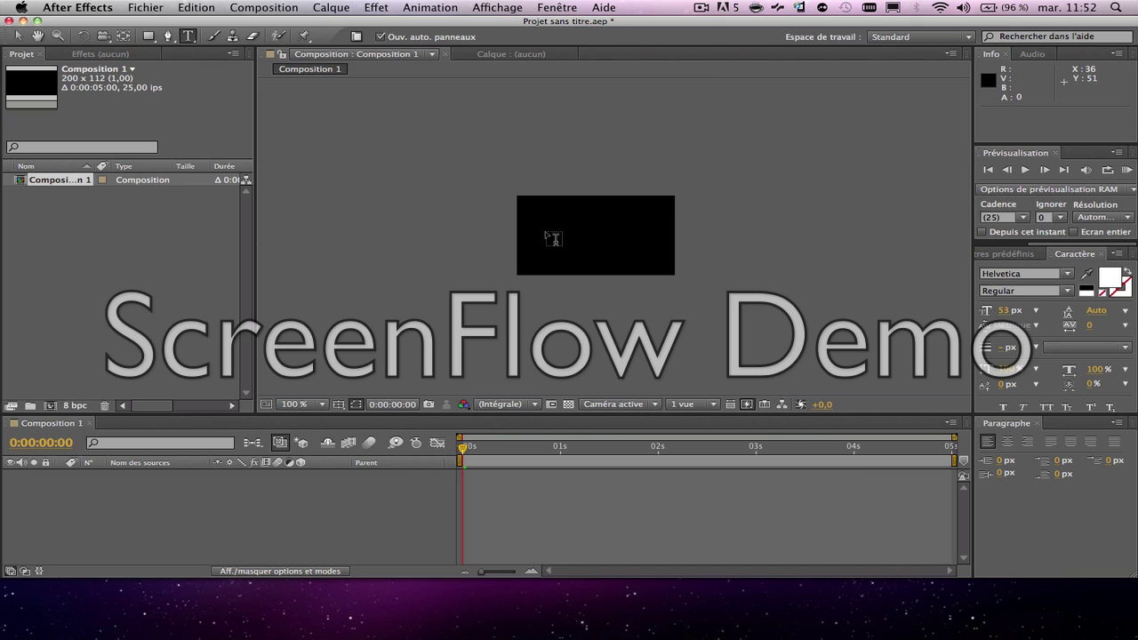
pyautogui.click(548, 232)
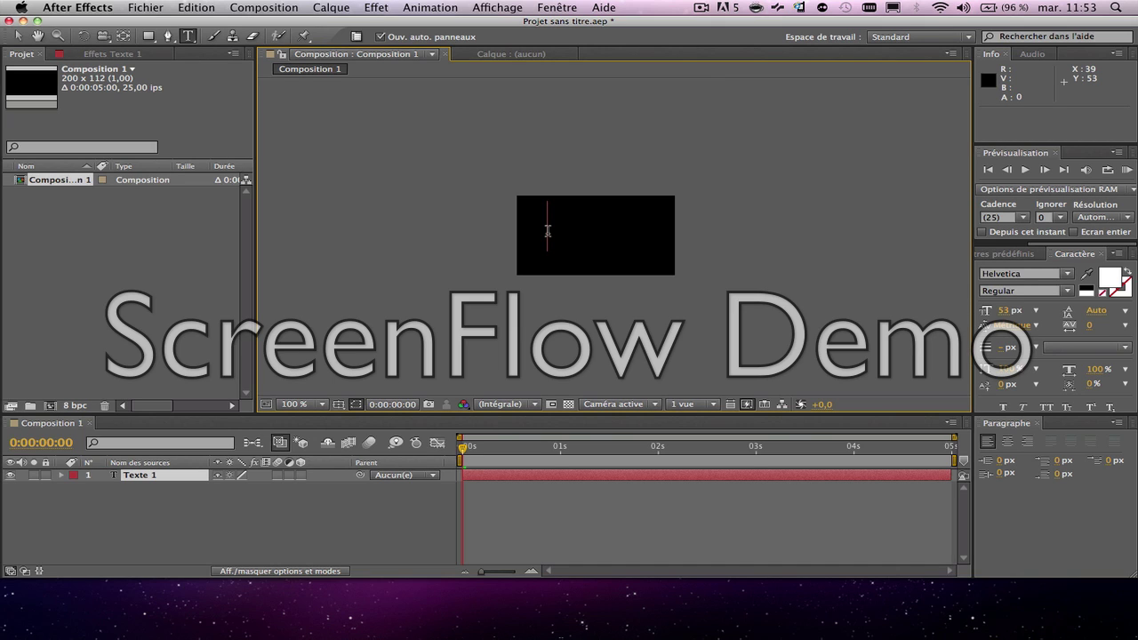
pyautogui.write('Texte')
pyautogui.moveTo(457, 135)
pyautogui.mouseDown()
pyautogui.moveTo(473, 153)
pyautogui.moveTo(459, 151)
pyautogui.mouseUp()
pyautogui.click(293, 523)
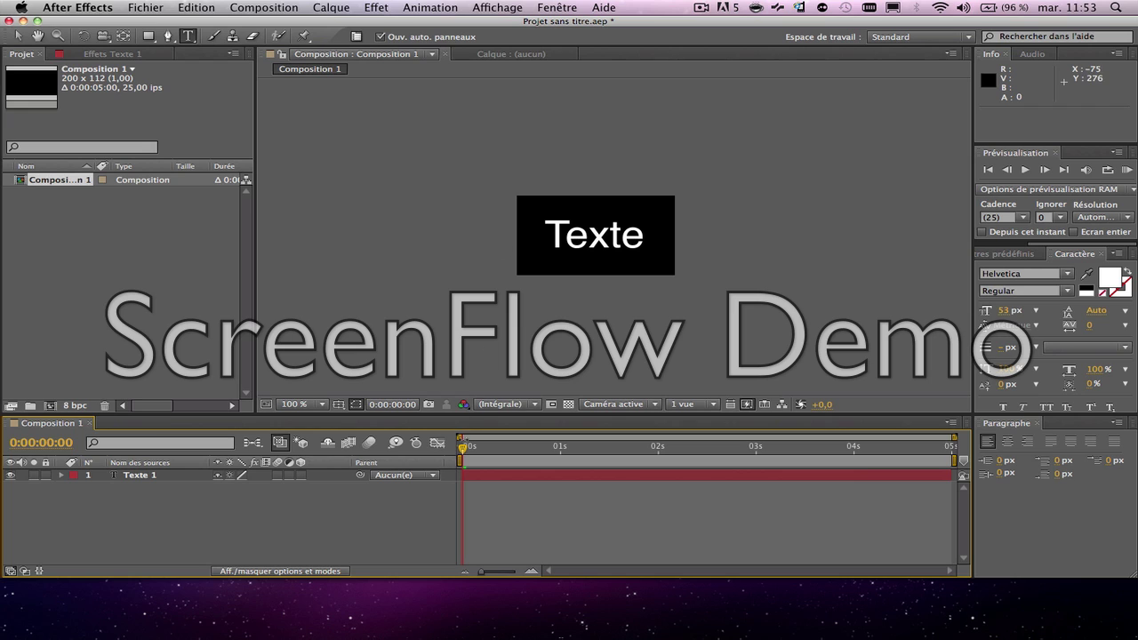
# - Set the text layer's Position to 38, 73 and enable keyframing for it at 0 seconds
pyautogui.moveTo(463, 447); pyautogui.dragTo(418, 441)
pyautogui.click(139, 480)
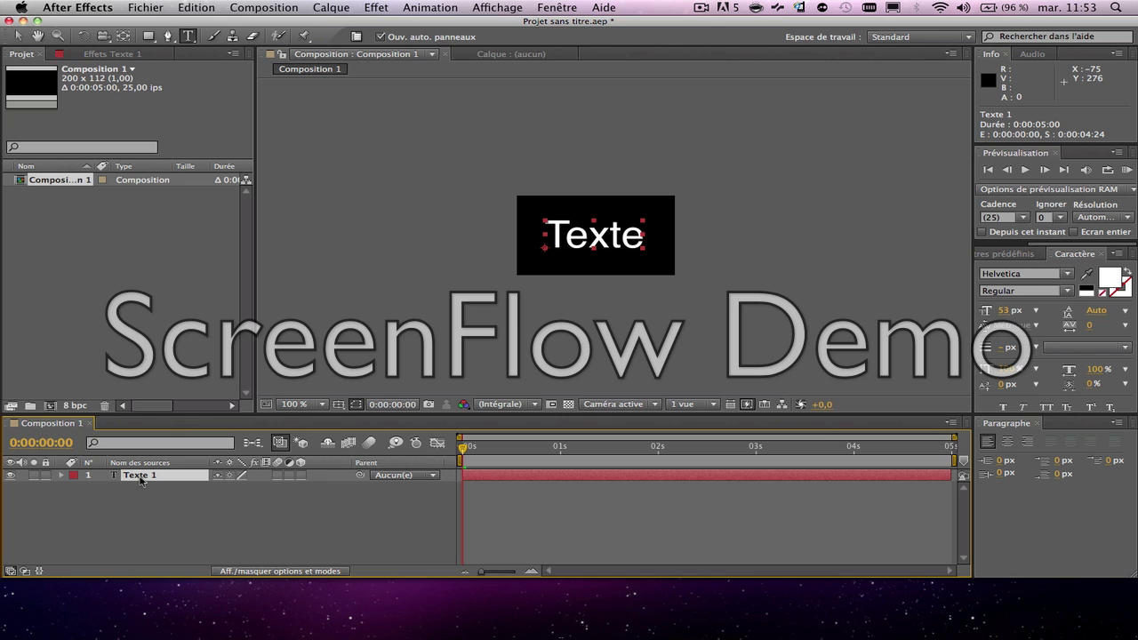
pyautogui.press('p')
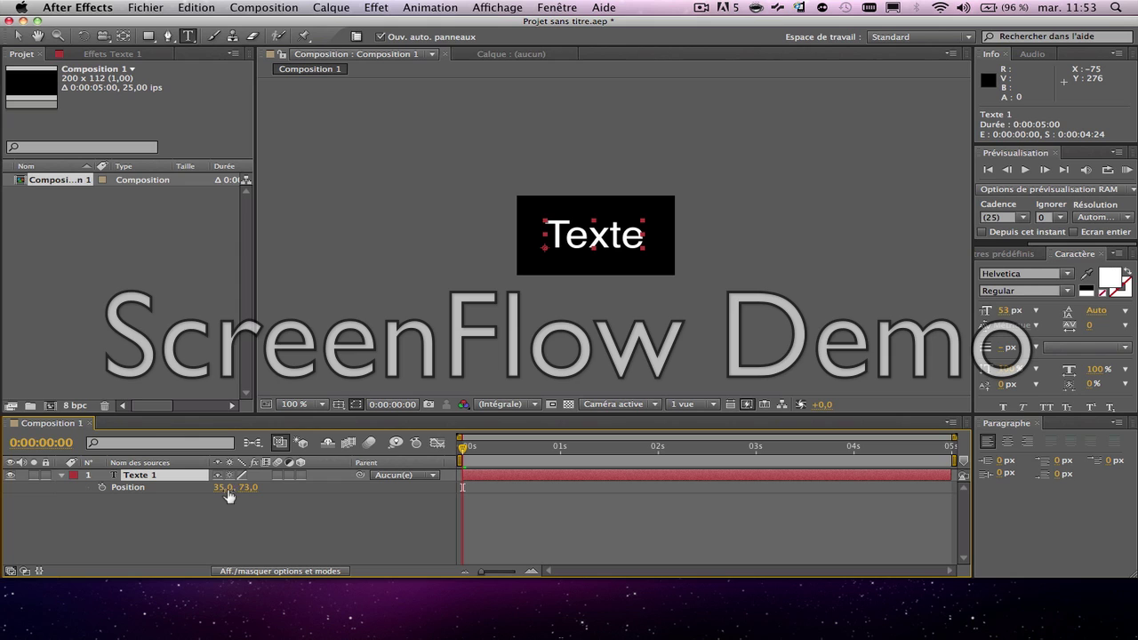
pyautogui.moveTo(243, 495)
pyautogui.mouseDown()
pyautogui.moveTo(283, 498)
pyautogui.moveTo(169, 493)
pyautogui.moveTo(262, 502)
pyautogui.moveTo(269, 513)
pyautogui.moveTo(184, 474)
pyautogui.moveTo(244, 489)
pyautogui.mouseUp()
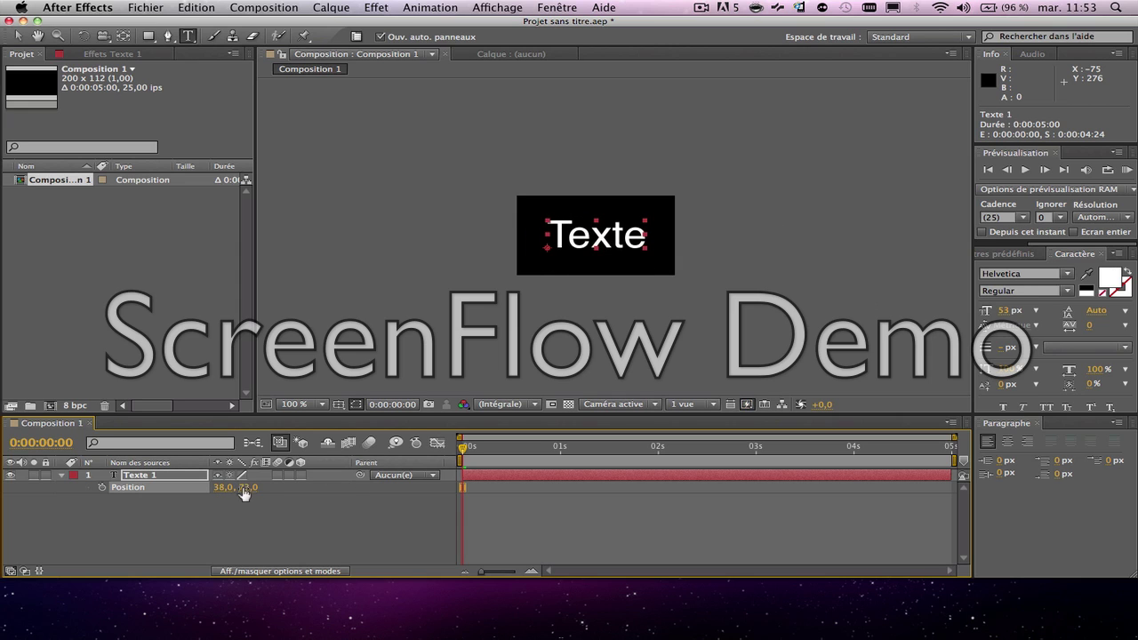
pyautogui.click(102, 487)
# - Add a Position keyframe at 1 second that moves the text out of the frame to 207, 73
pyautogui.moveTo(463, 453); pyautogui.dragTo(560, 447)
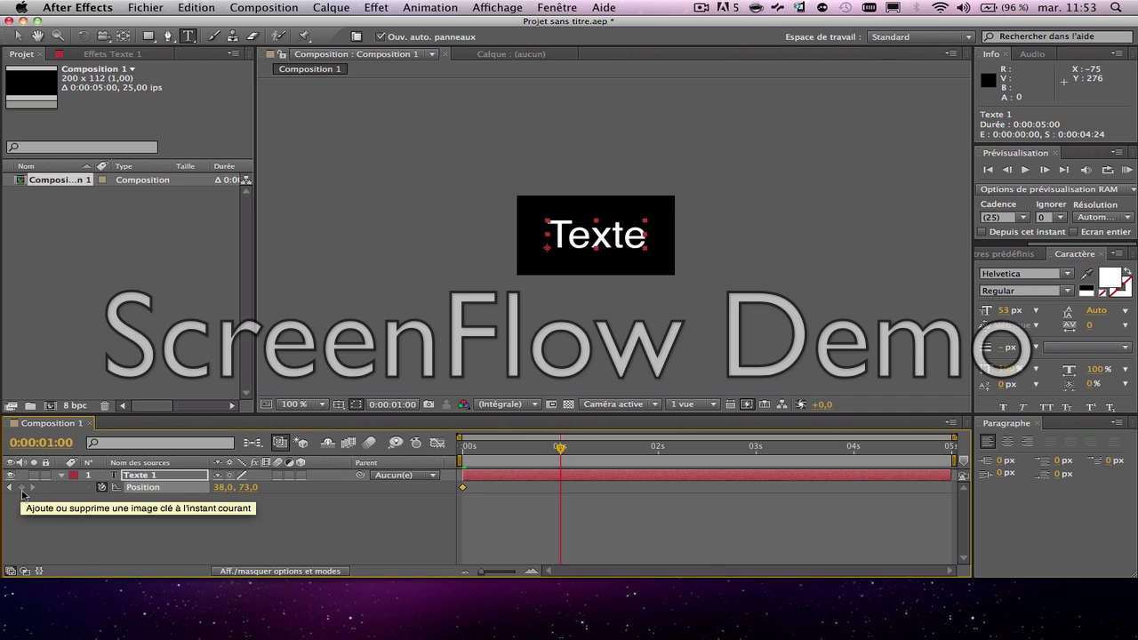
pyautogui.click(21, 488)
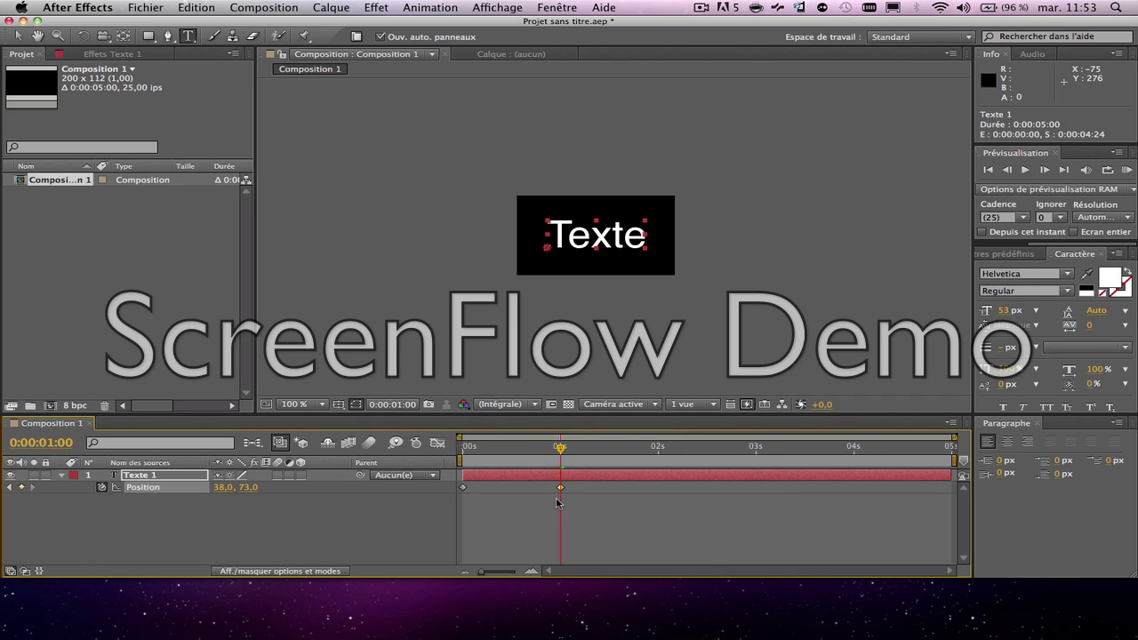
pyautogui.moveTo(222, 488); pyautogui.dragTo(343, 475)
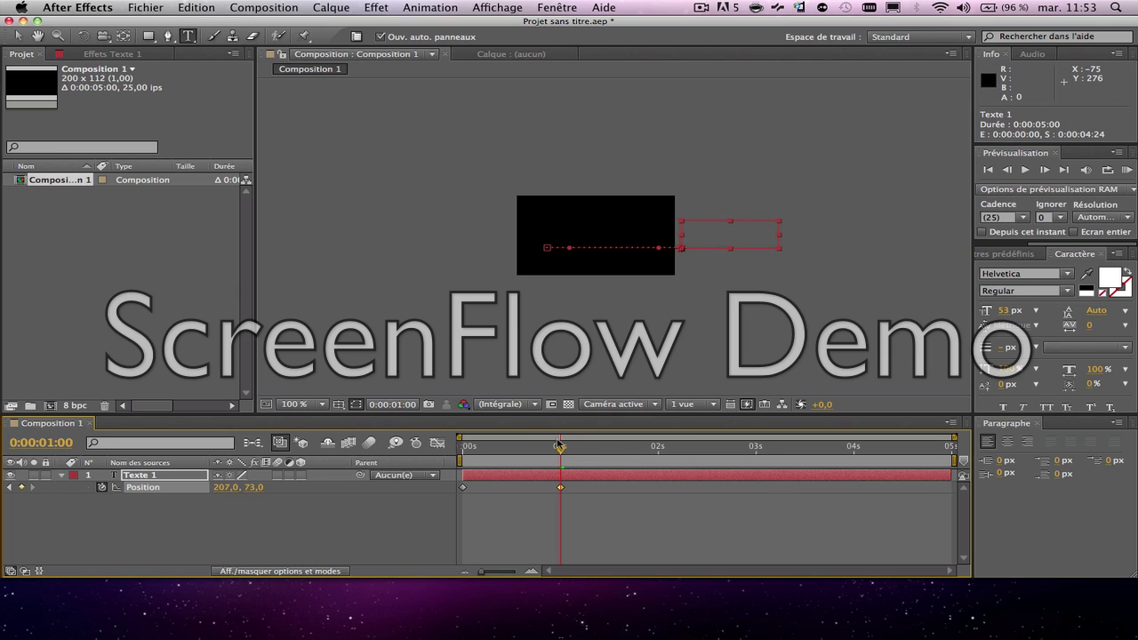
# - Add a Position keyframe at 2 seconds that places the text above the frame at 38, -19
pyautogui.moveTo(558, 445); pyautogui.dragTo(662, 448)
pyautogui.click(224, 488)
pyautogui.click(231, 513)
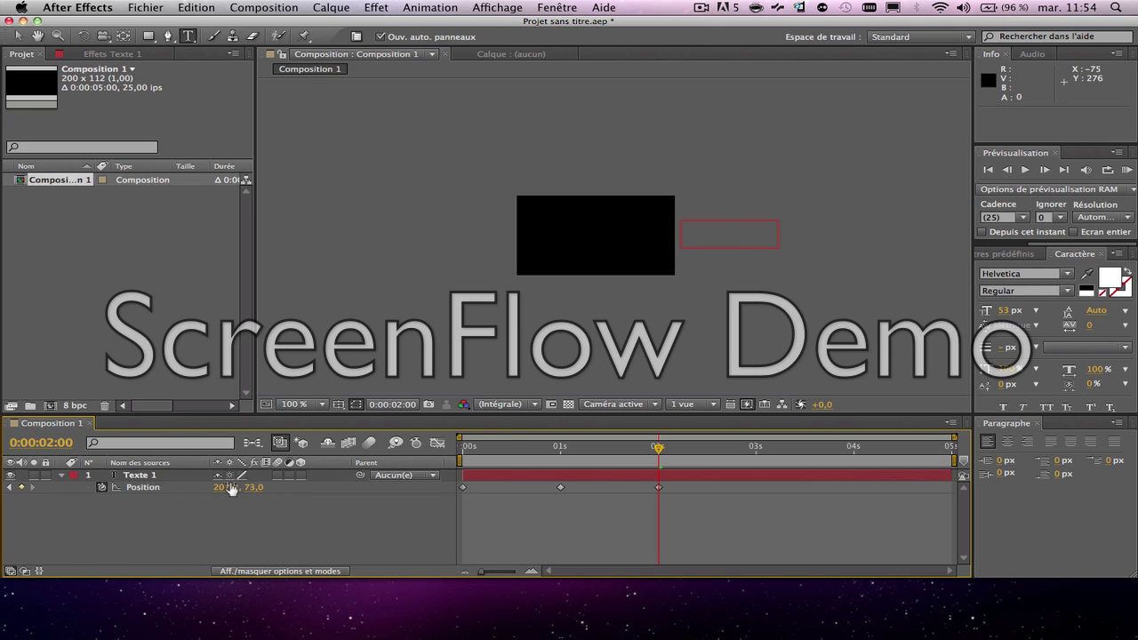
pyautogui.moveTo(228, 487); pyautogui.dragTo(224, 442)
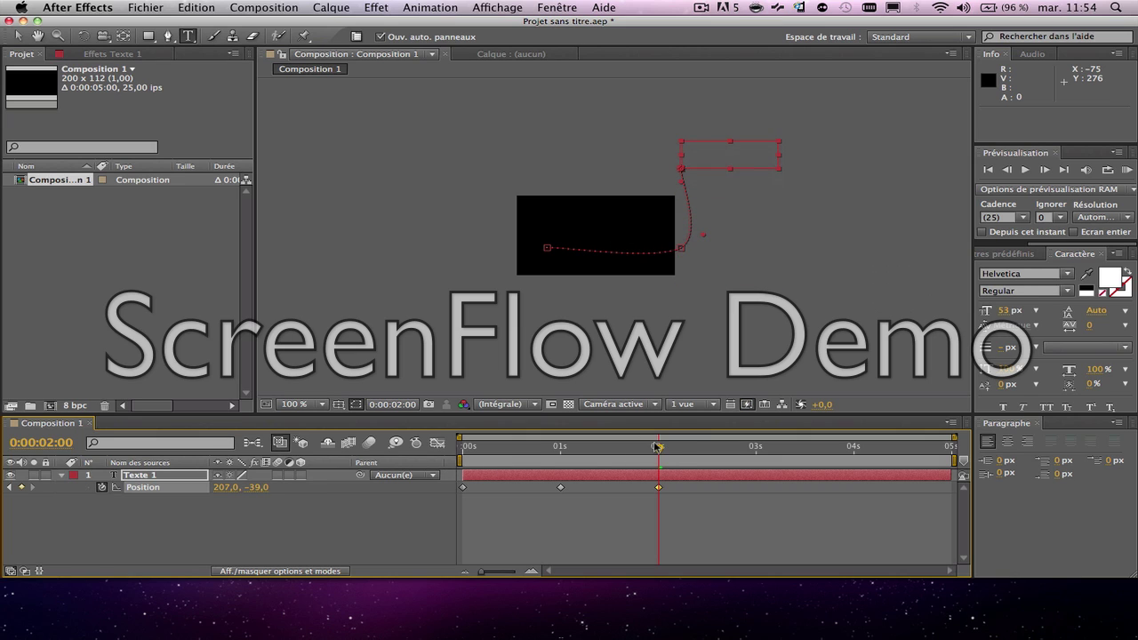
pyautogui.moveTo(257, 494); pyautogui.dragTo(96, 496)
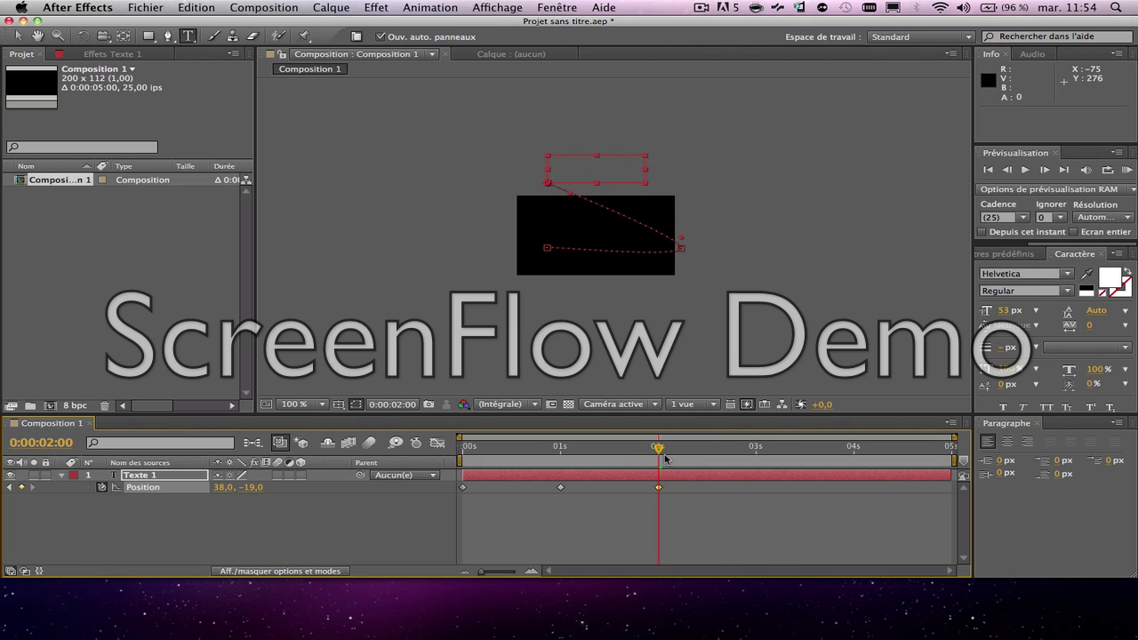
# - Add a Position keyframe at 3 seconds that brings the text back into the frame at 38, 76
pyautogui.moveTo(665, 458); pyautogui.dragTo(755, 459)
pyautogui.click(23, 488)
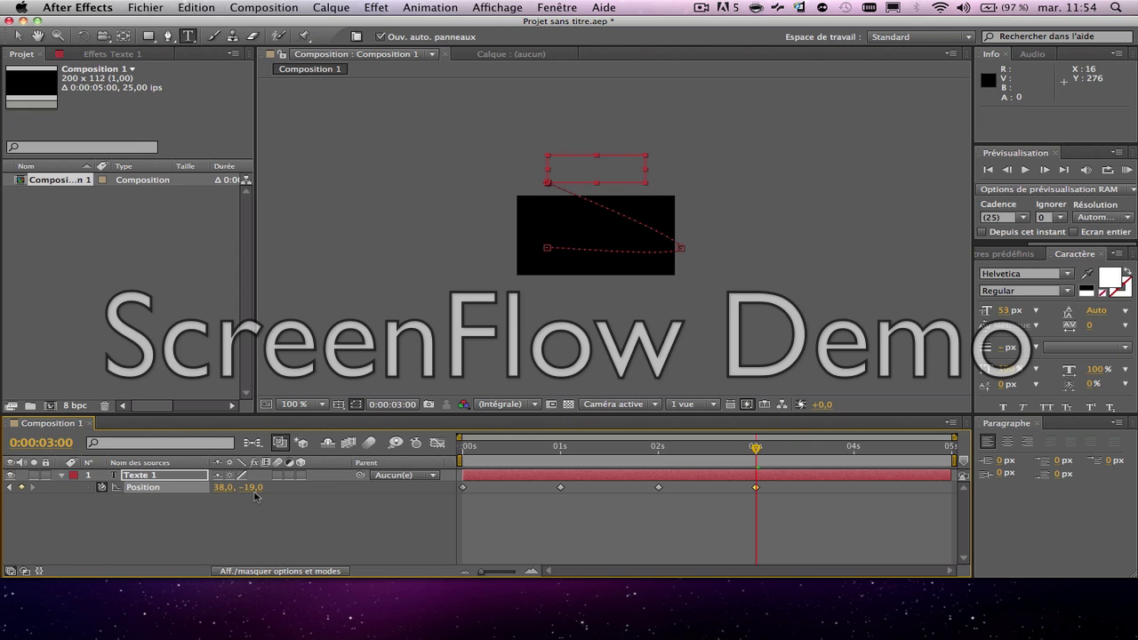
pyautogui.moveTo(255, 495); pyautogui.dragTo(323, 500)
# - Preview the text's position animation from the start of the composition
pyautogui.moveTo(763, 452); pyautogui.dragTo(464, 449)
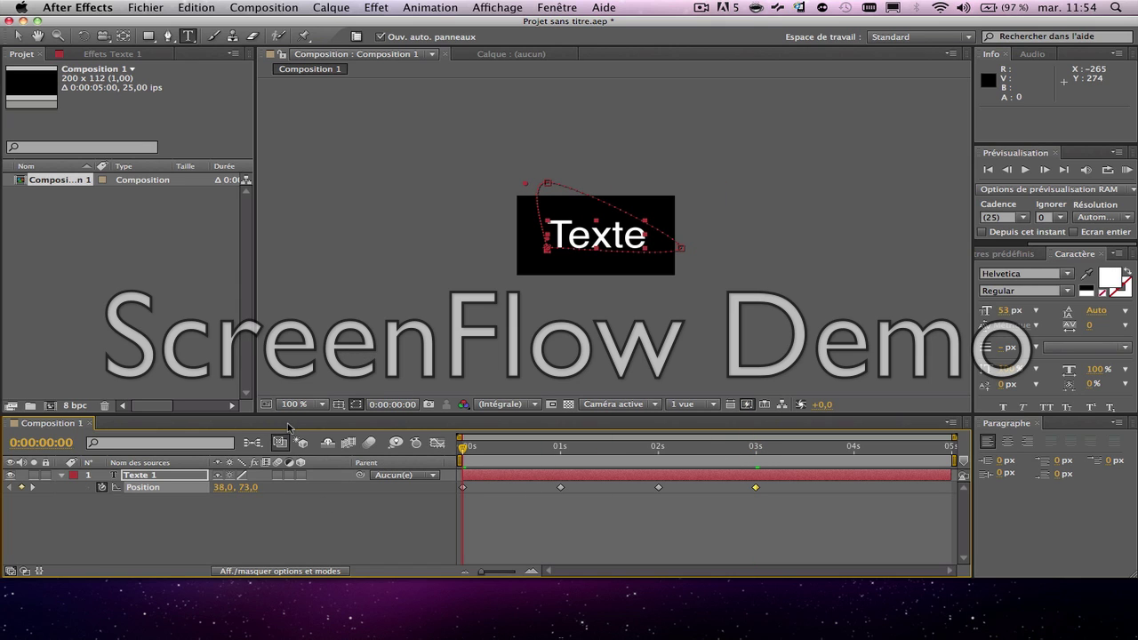
pyautogui.click(238, 347)
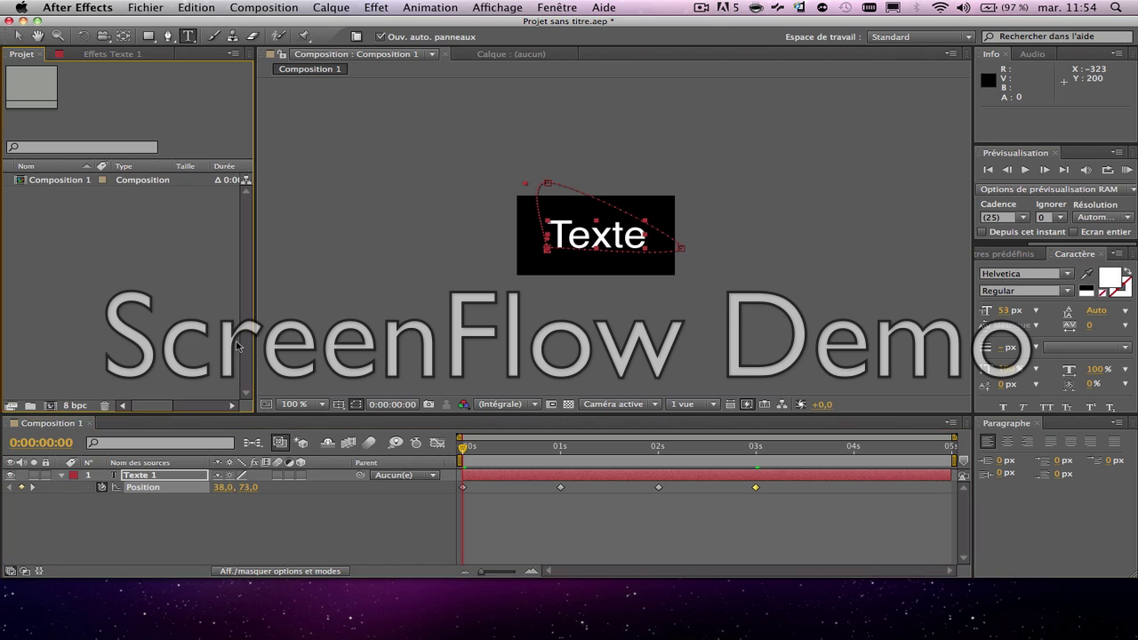
pyautogui.click(235, 572)
pyautogui.click(302, 323)
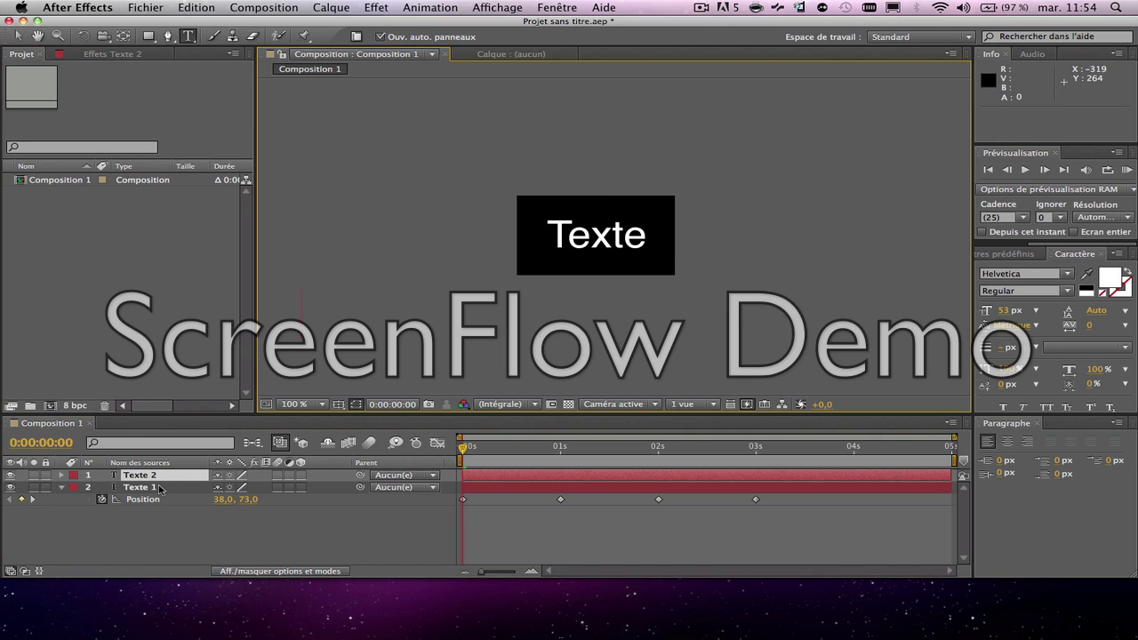
pyautogui.click(204, 521)
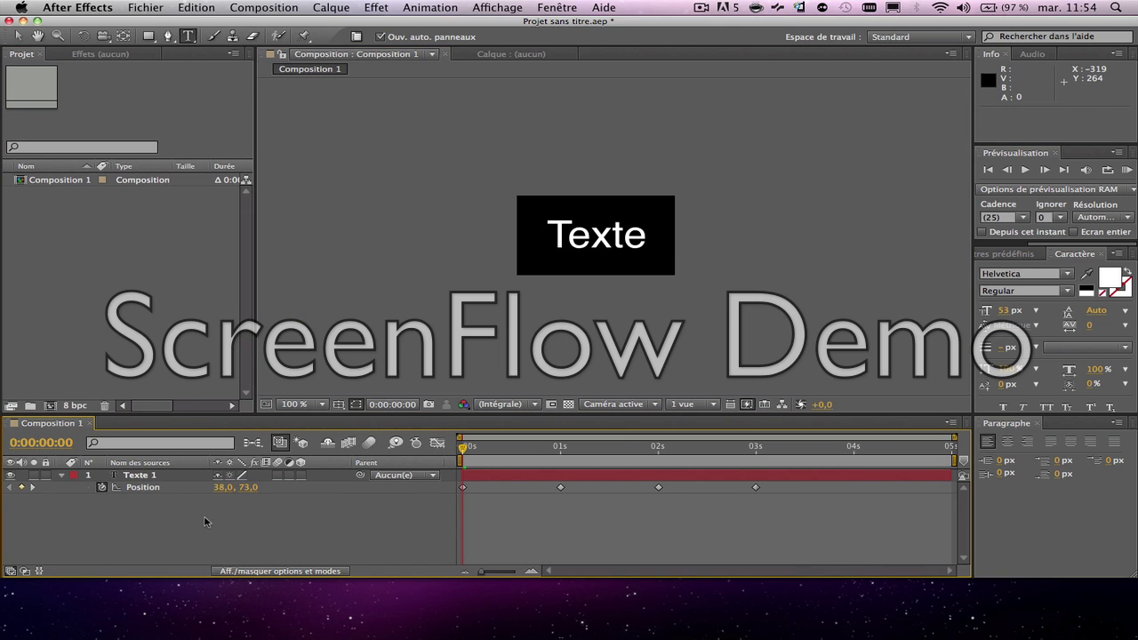
pyautogui.press('space')
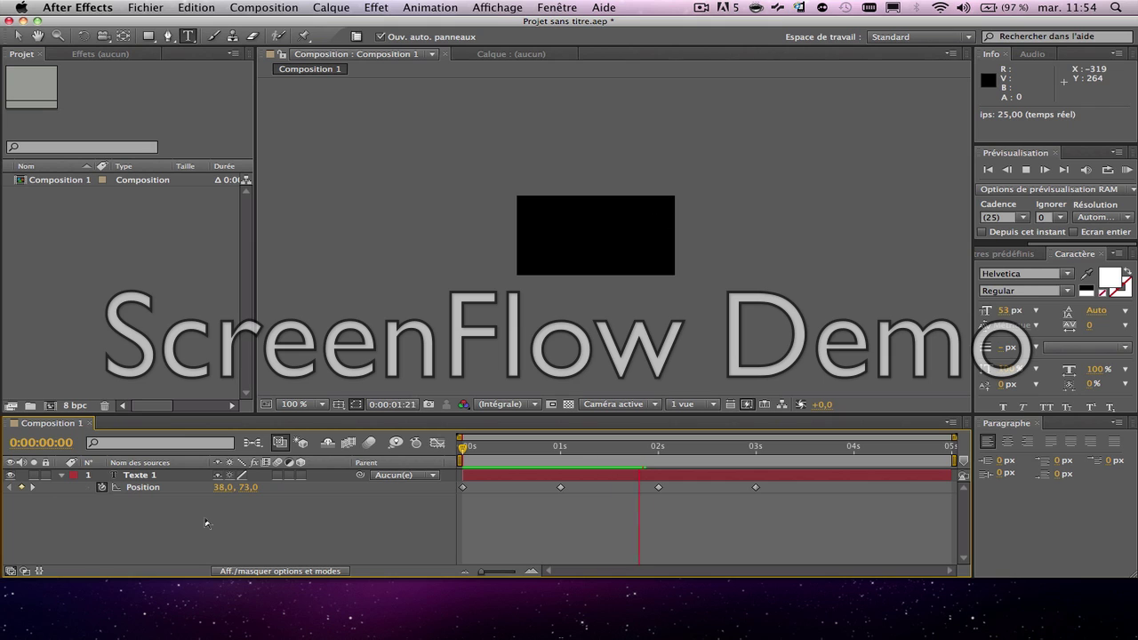
pyautogui.press('space')
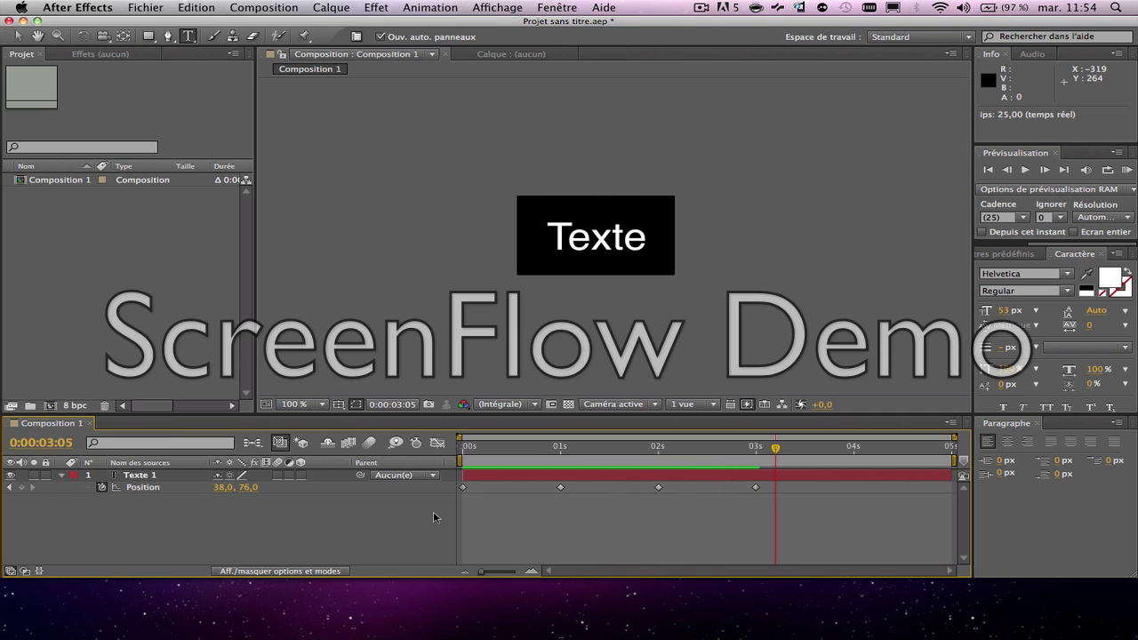
# - Remove all Position keyframes from the text layer by turning off its keyframing
pyautogui.click(659, 488)
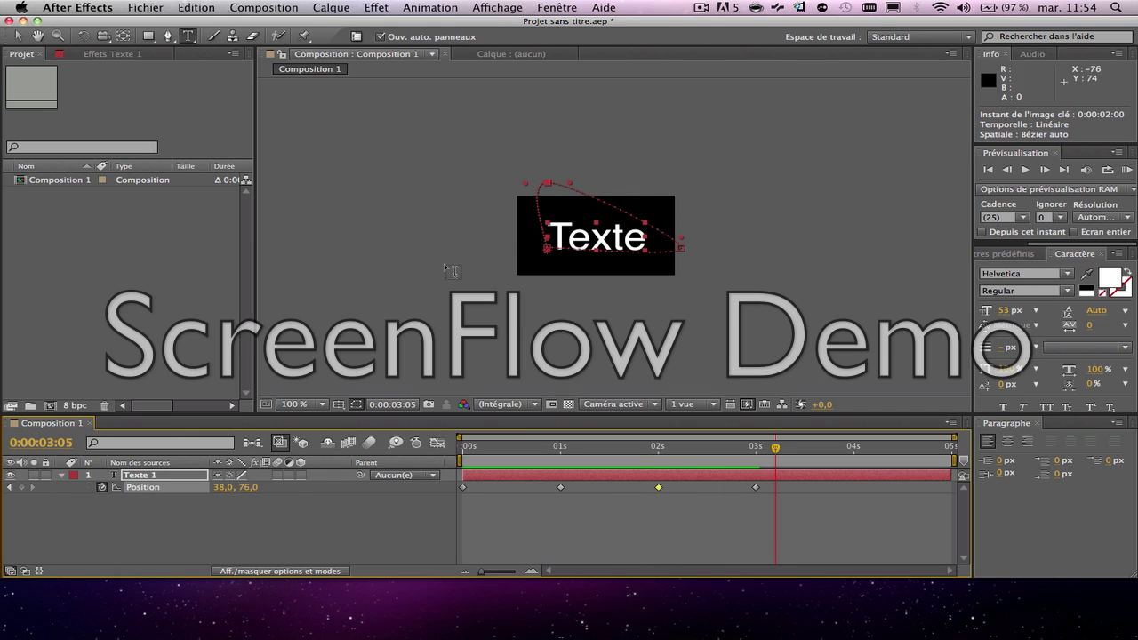
pyautogui.click(102, 488)
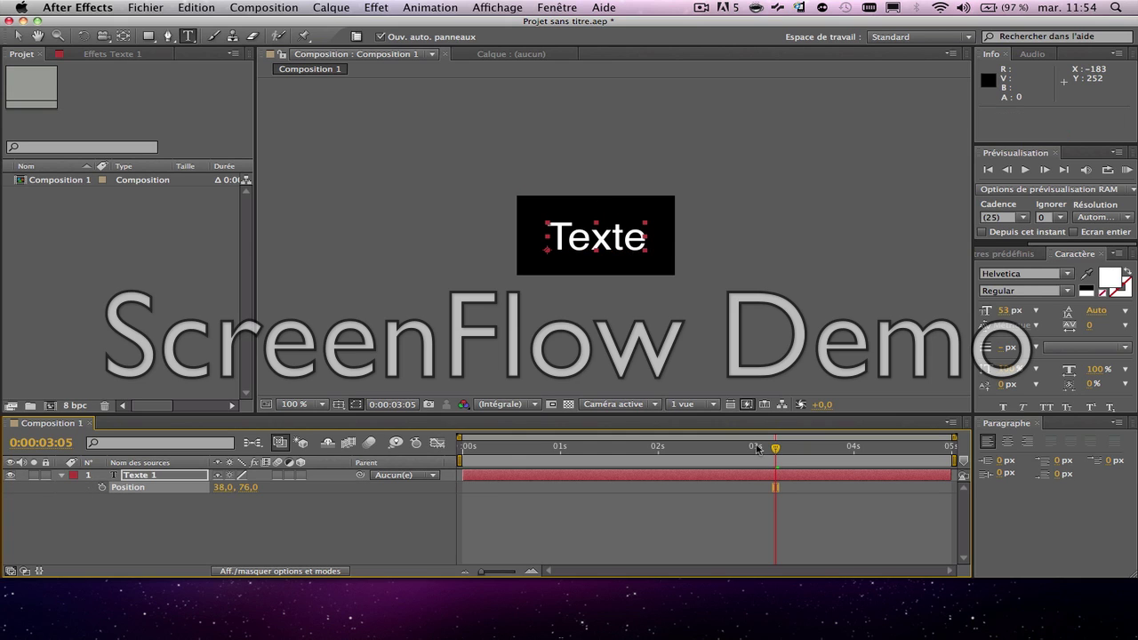
# - Start Position keyframing at 0 seconds and add a keyframe at 1 second that moves the text out of the frame to 265, 78
pyautogui.moveTo(776, 452); pyautogui.dragTo(460, 455)
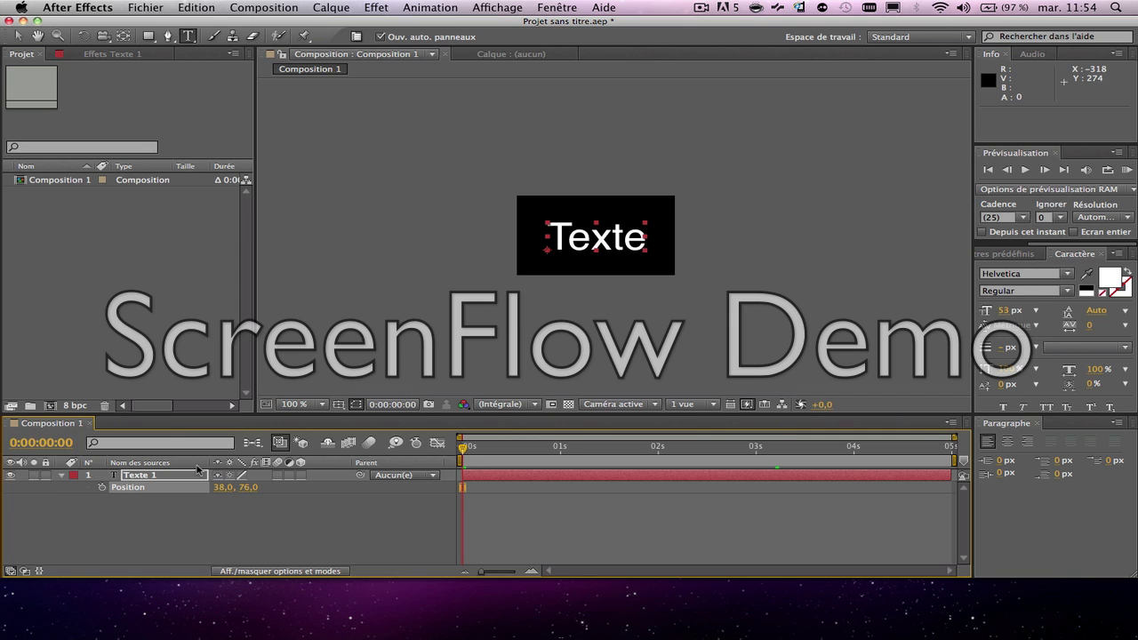
pyautogui.click(102, 491)
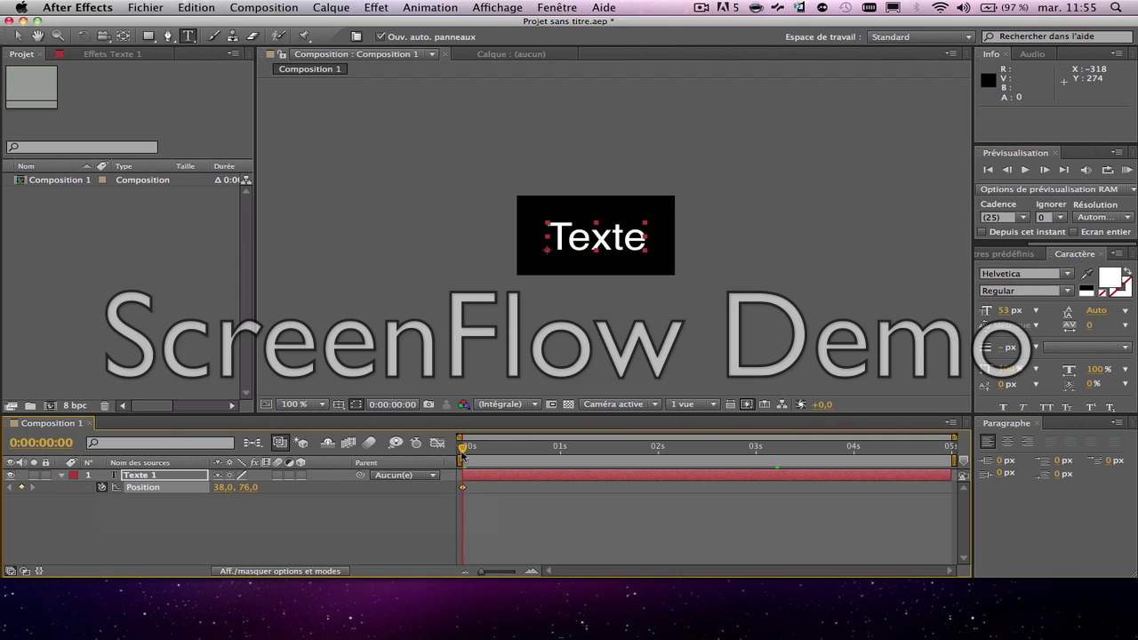
pyautogui.moveTo(461, 448); pyautogui.dragTo(559, 450)
pyautogui.click(21, 487)
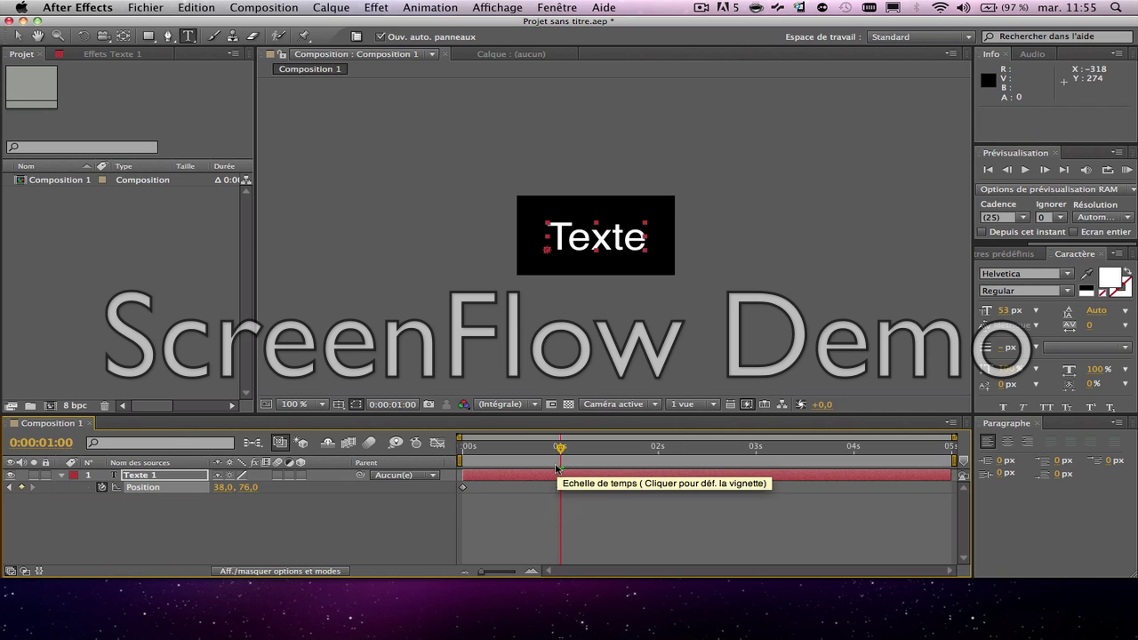
pyautogui.moveTo(239, 491); pyautogui.dragTo(408, 501)
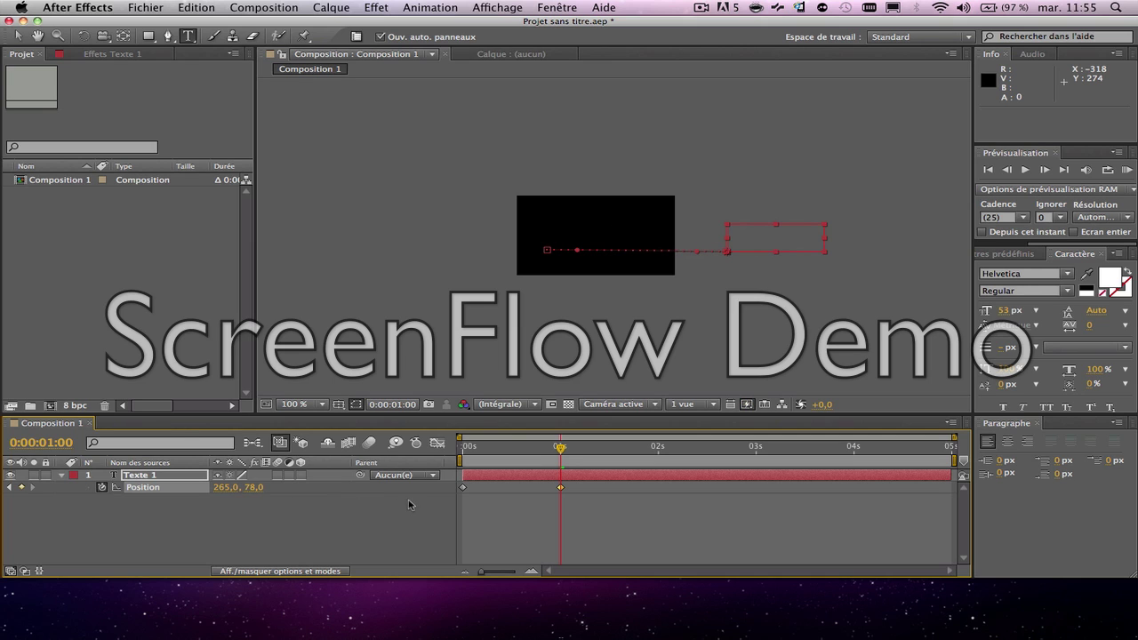
# - Add Position keyframes at 0:00:01:02 placing the text above the frame at 36, -166 and at 2 seconds bringing it back to 41, 67
pyautogui.moveTo(562, 452); pyautogui.dragTo(570, 453)
pyautogui.click(22, 487)
pyautogui.moveTo(235, 488); pyautogui.dragTo(102, 530)
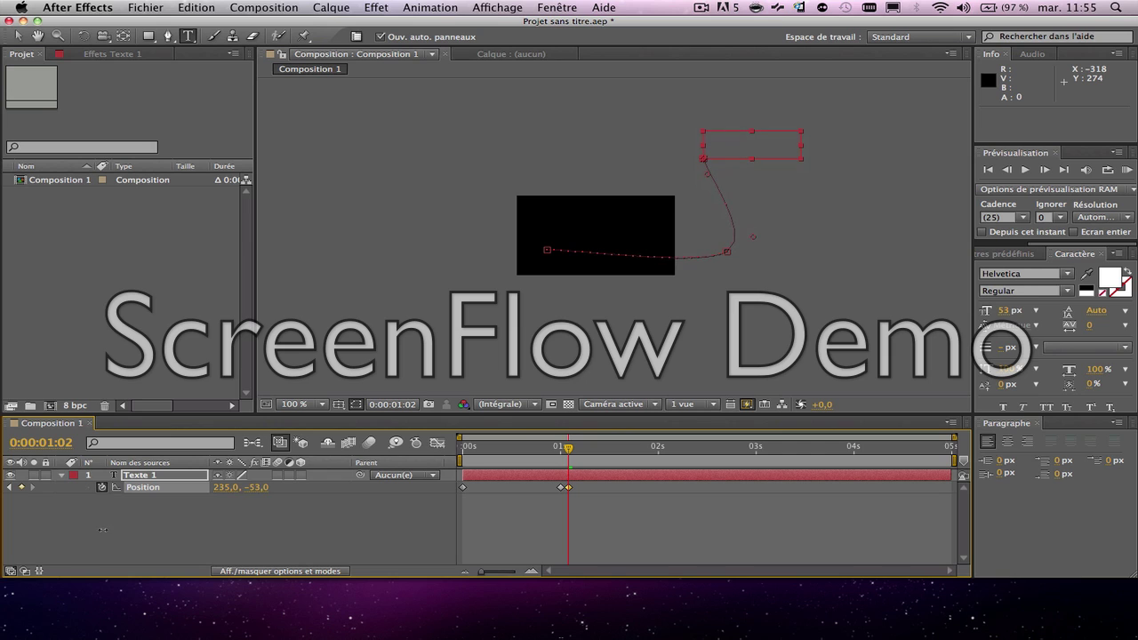
pyautogui.moveTo(230, 488); pyautogui.dragTo(92, 507)
pyautogui.moveTo(249, 487); pyautogui.dragTo(174, 472)
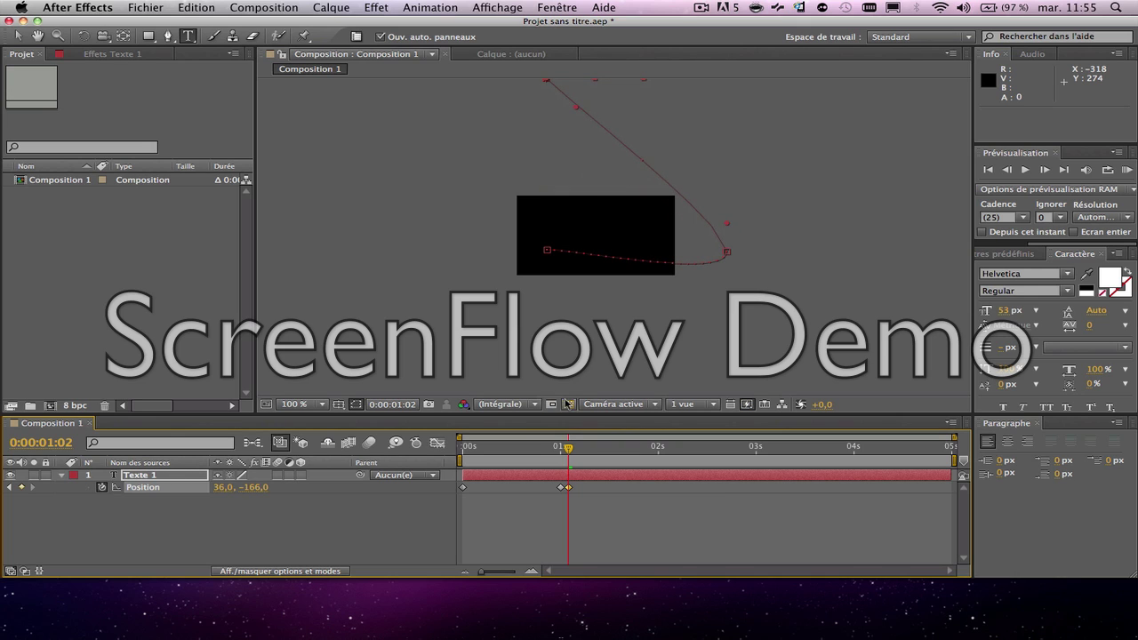
pyautogui.moveTo(569, 448); pyautogui.dragTo(658, 449)
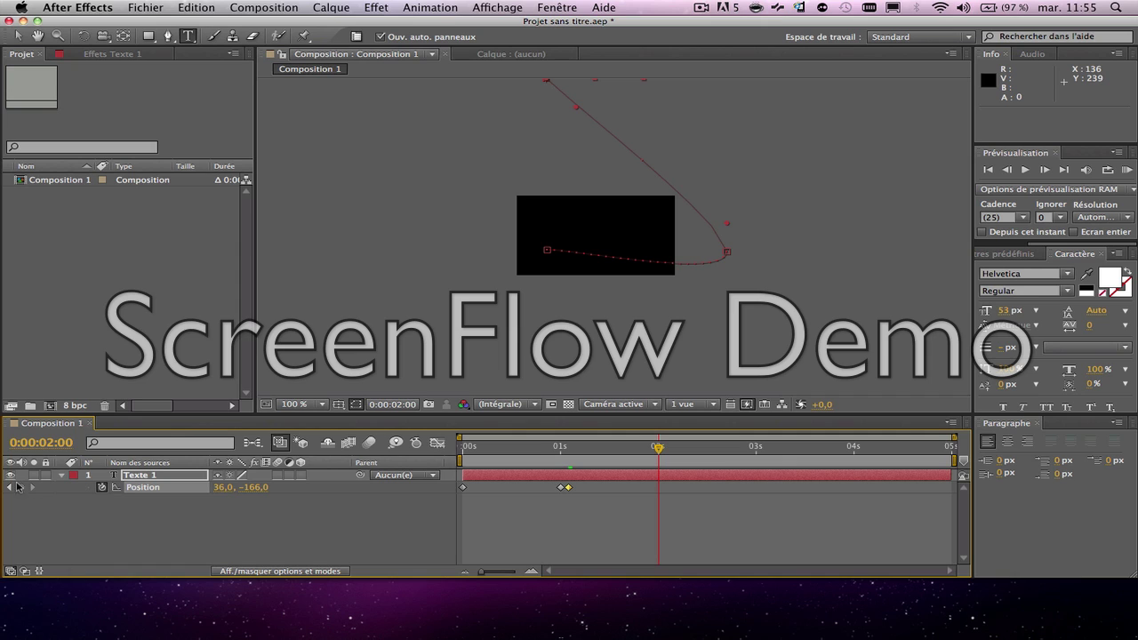
pyautogui.moveTo(220, 488); pyautogui.dragTo(410, 515)
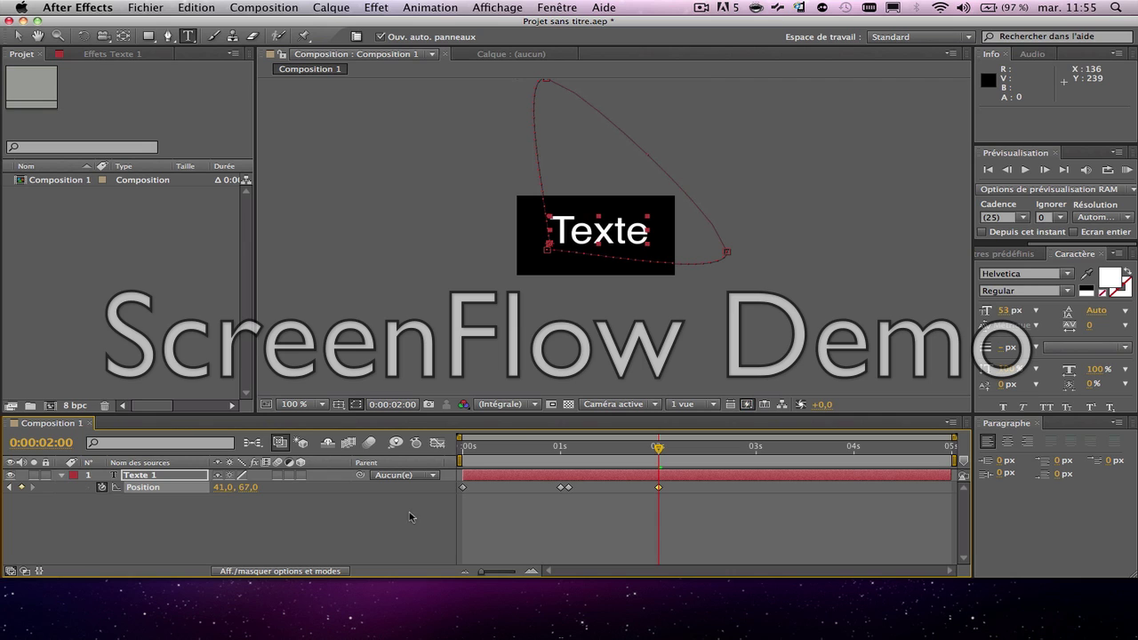
# - Switch to the Selection tool and preview the text's off-screen movement from the start of the composition
pyautogui.moveTo(658, 447); pyautogui.dragTo(400, 470)
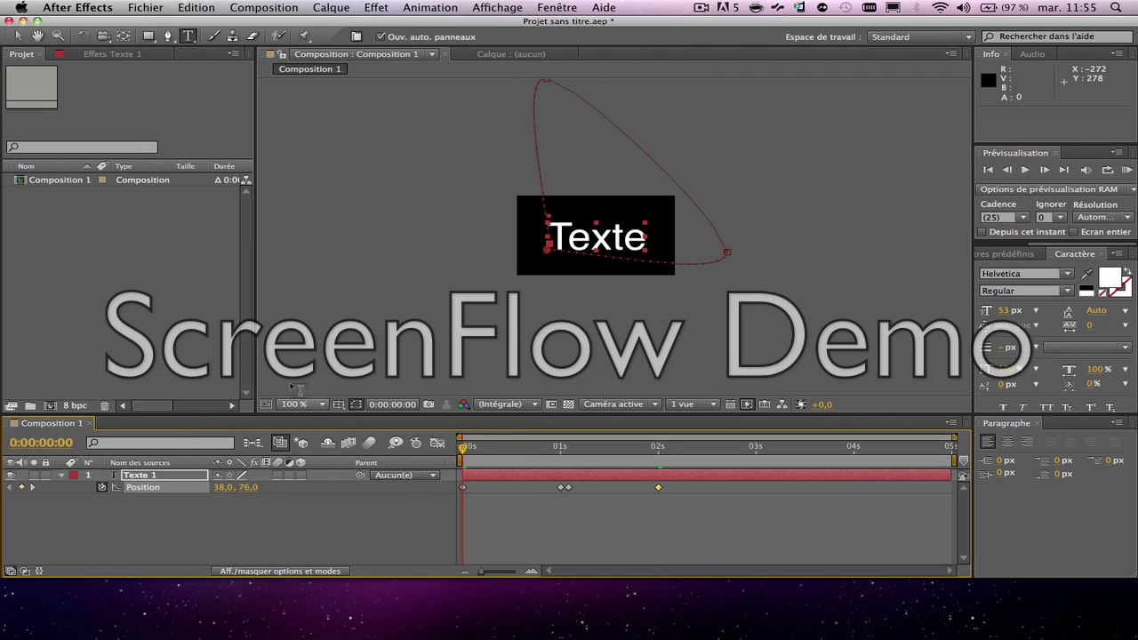
pyautogui.press('super+d')
pyautogui.press('Delete')
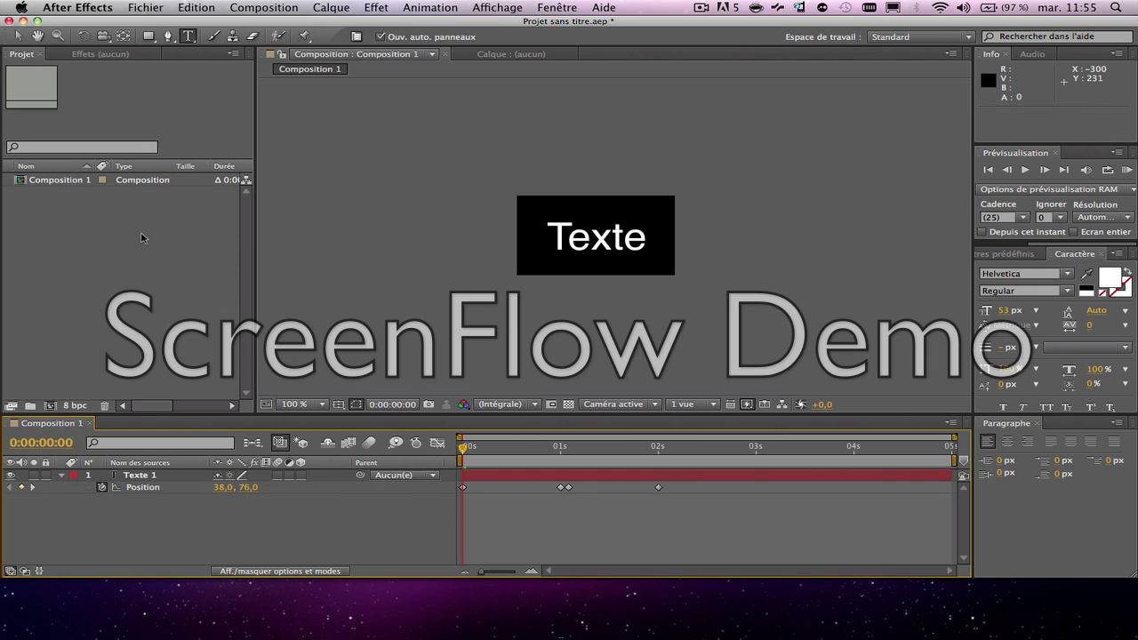
pyautogui.click(14, 37)
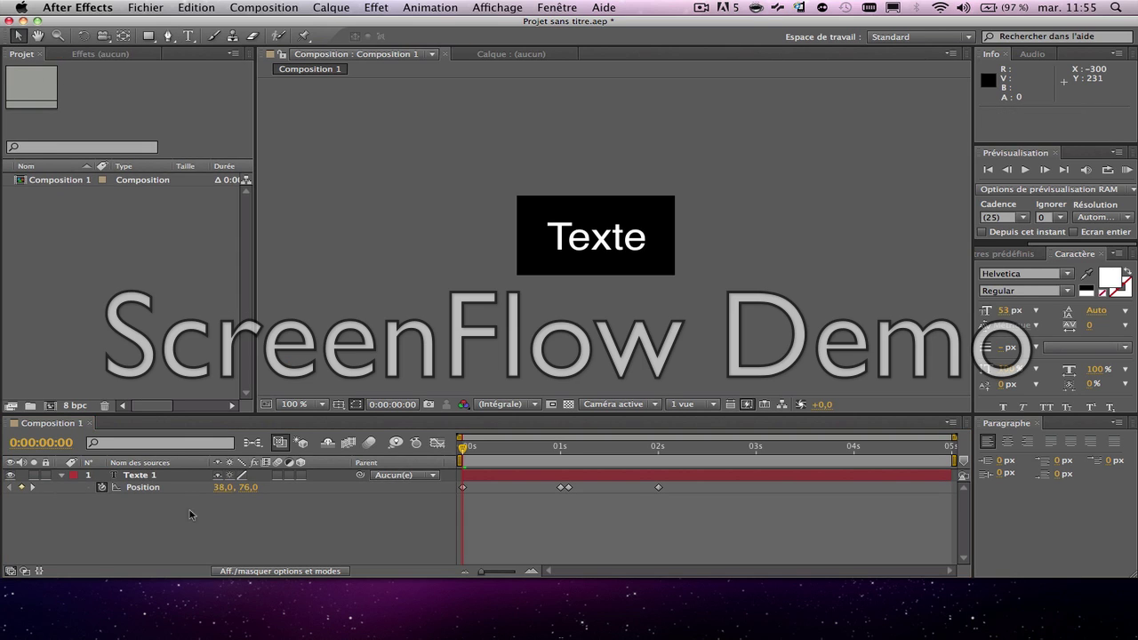
pyautogui.press('space')
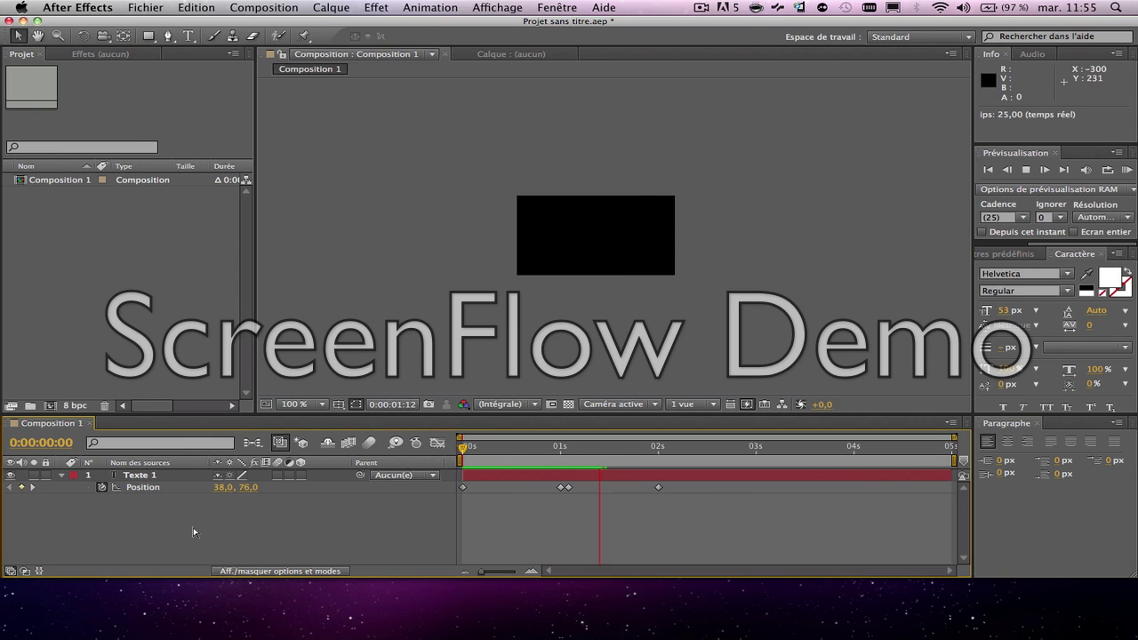
pyautogui.press('space')
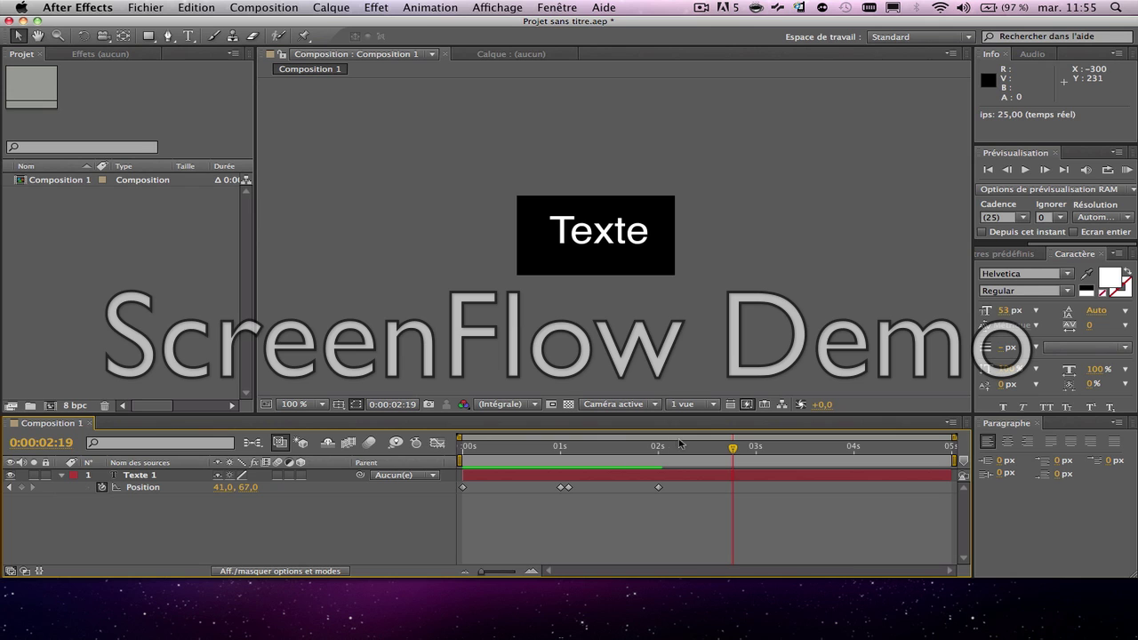
pyautogui.moveTo(738, 456); pyautogui.dragTo(318, 528)
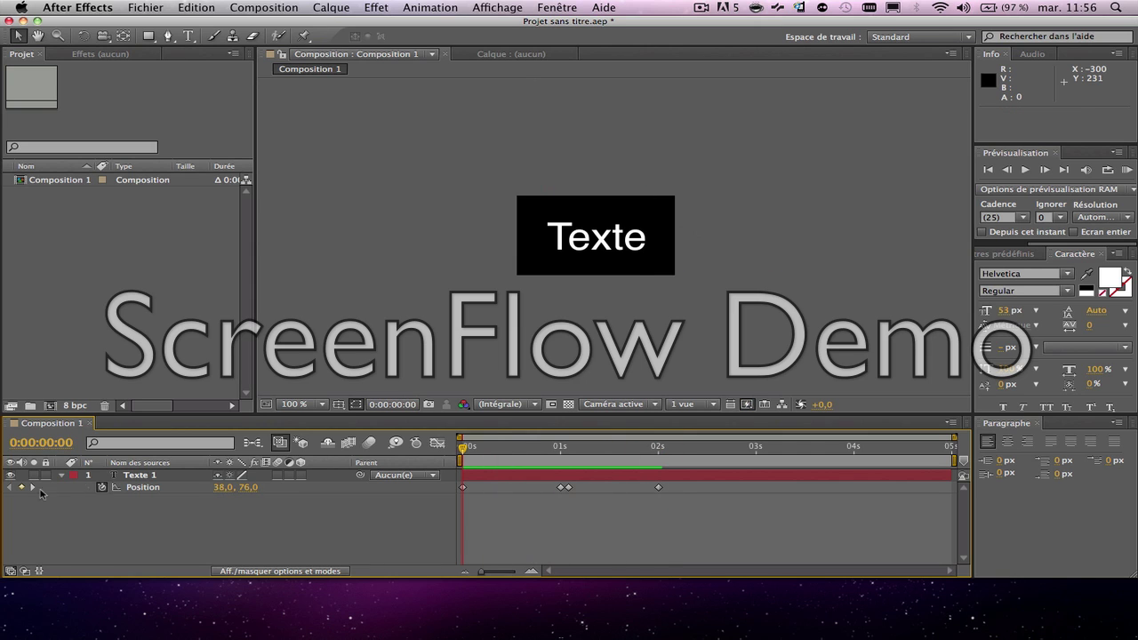
# - Remove all Position keyframes from the text layer by turning off keyframing, and collapse the layer's properties
pyautogui.click(101, 488)
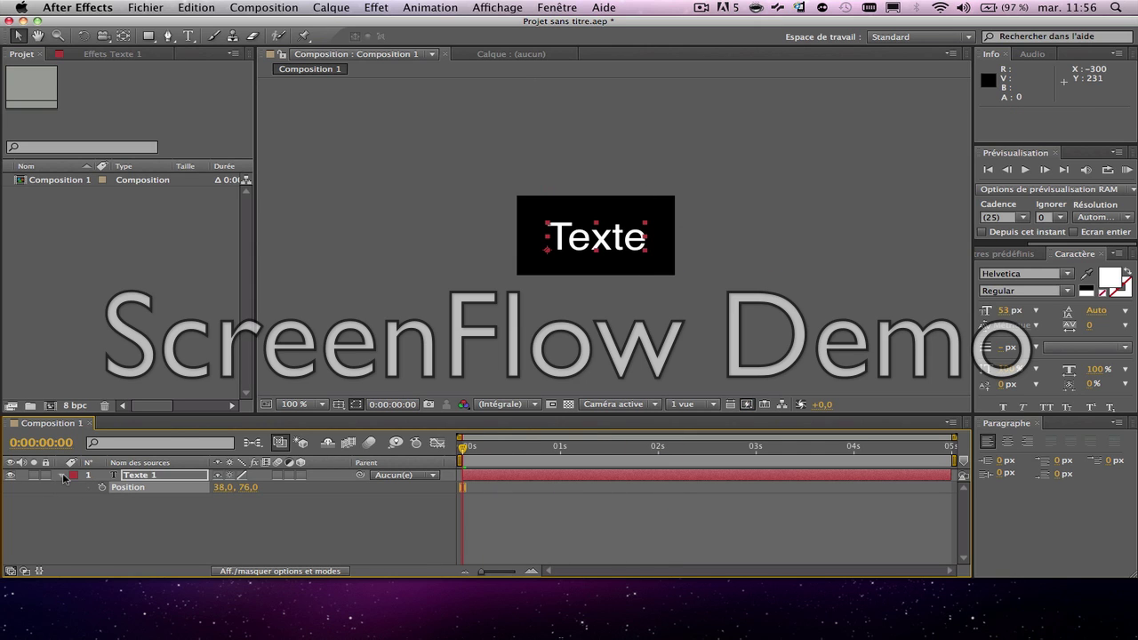
pyautogui.click(61, 475)
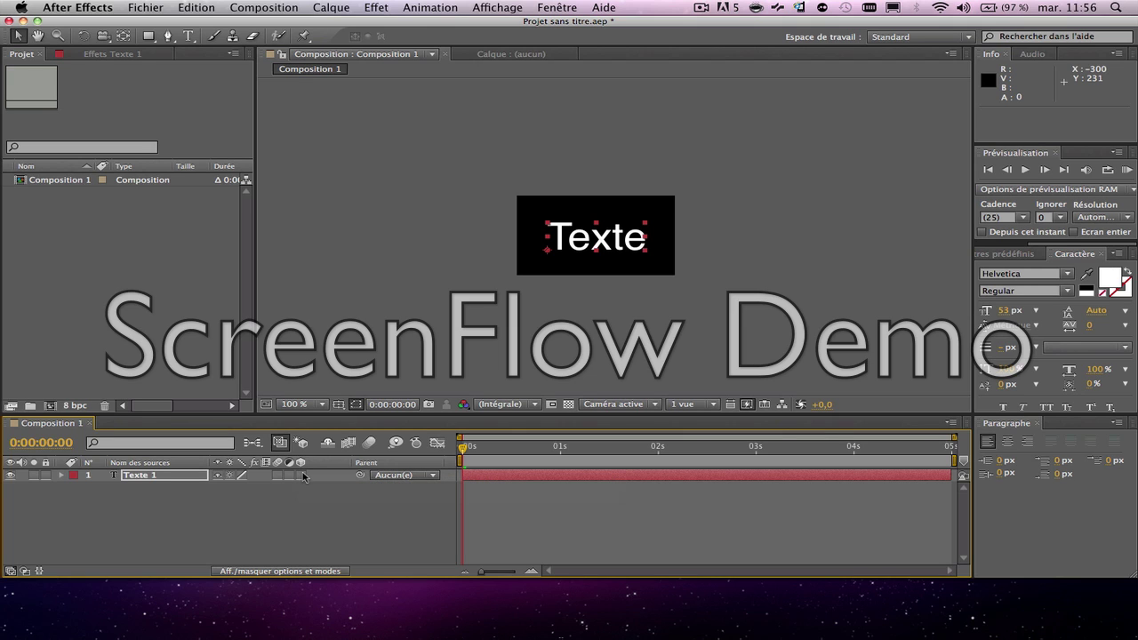
# - Turn the text layer into a 3D layer and enable its motion blur
pyautogui.click(301, 476)
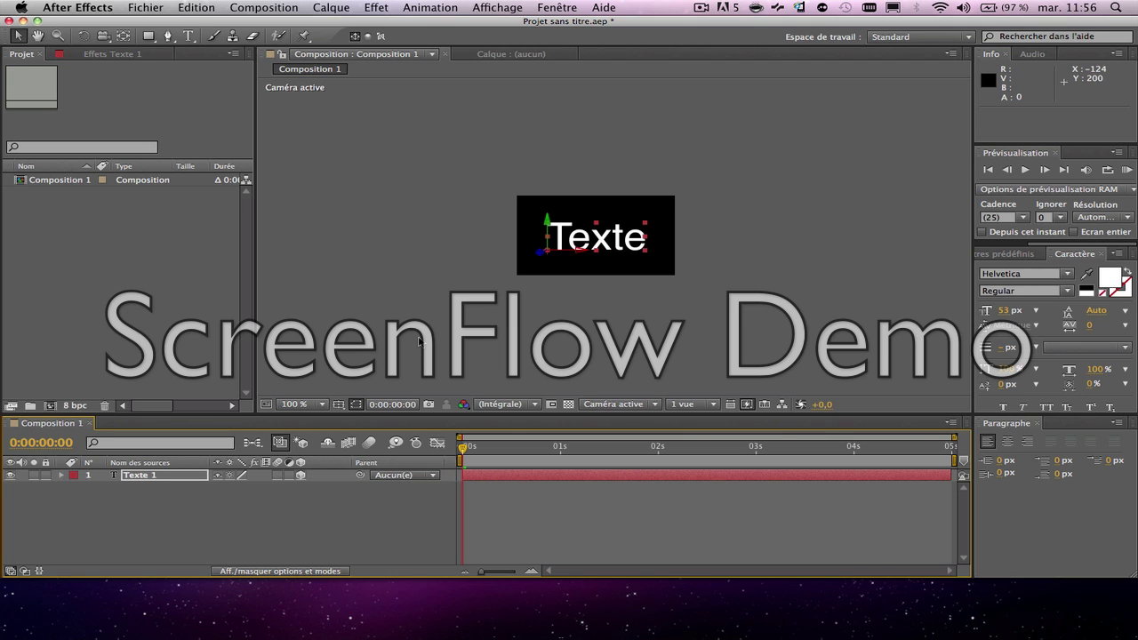
pyautogui.click(280, 488)
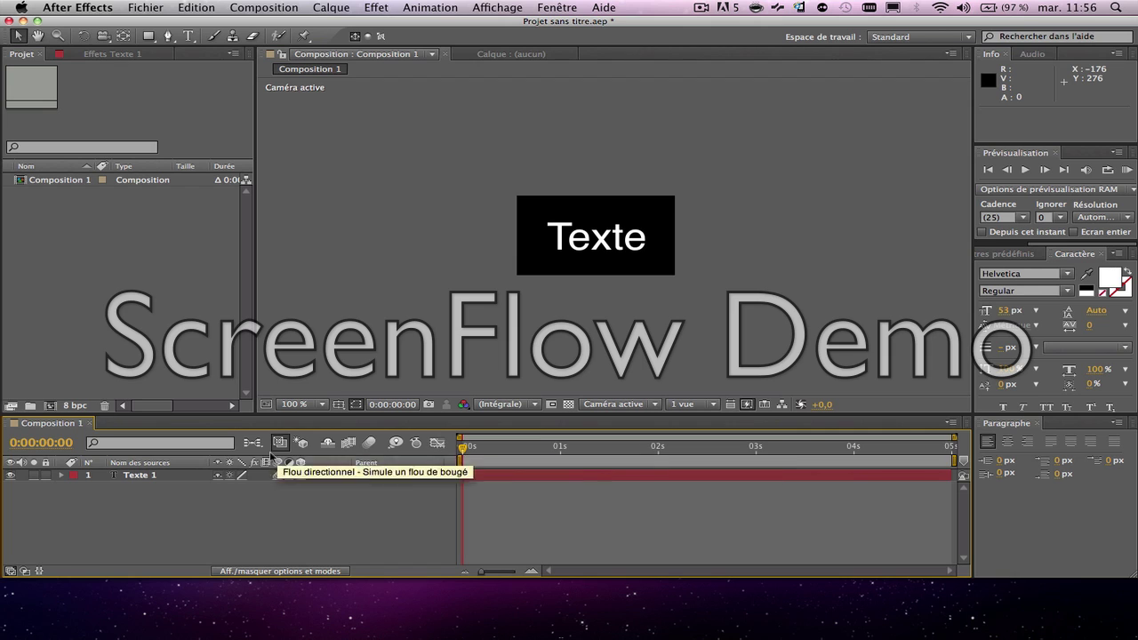
# - Set the text layer's Position to 38, 76, -66 and add a Position keyframe at 0 seconds
pyautogui.click(194, 480)
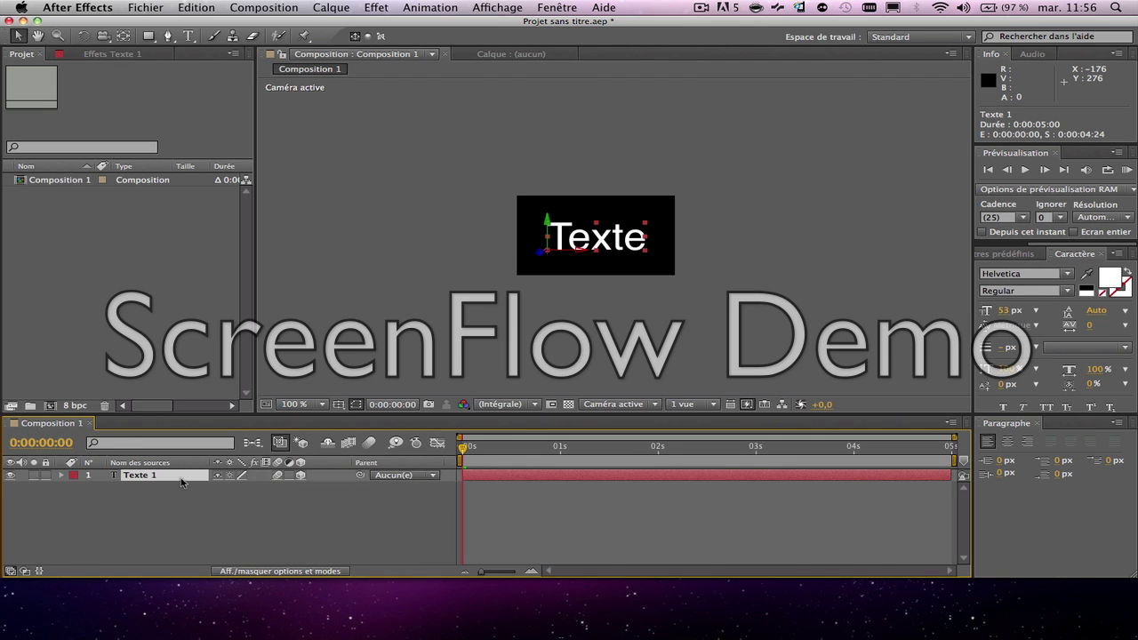
pyautogui.press('p')
pyautogui.moveTo(271, 487); pyautogui.dragTo(220, 511)
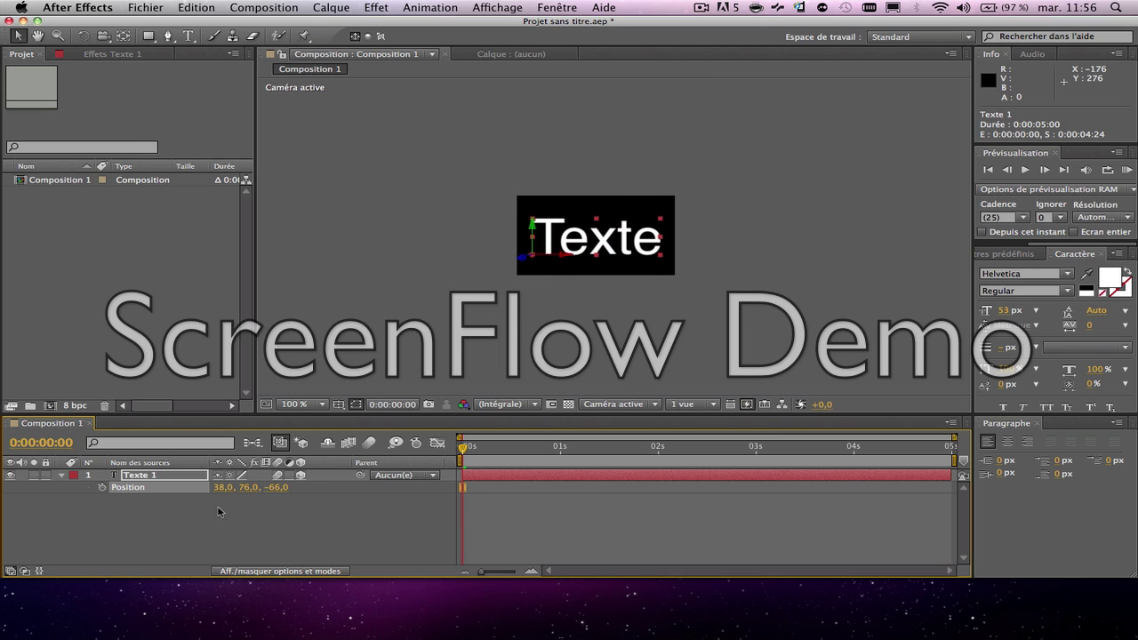
pyautogui.click(102, 487)
# - Add a Position keyframe at 1 second that pushes the text far back in depth, to 38, 76, 1683
pyautogui.moveTo(462, 453); pyautogui.dragTo(560, 449)
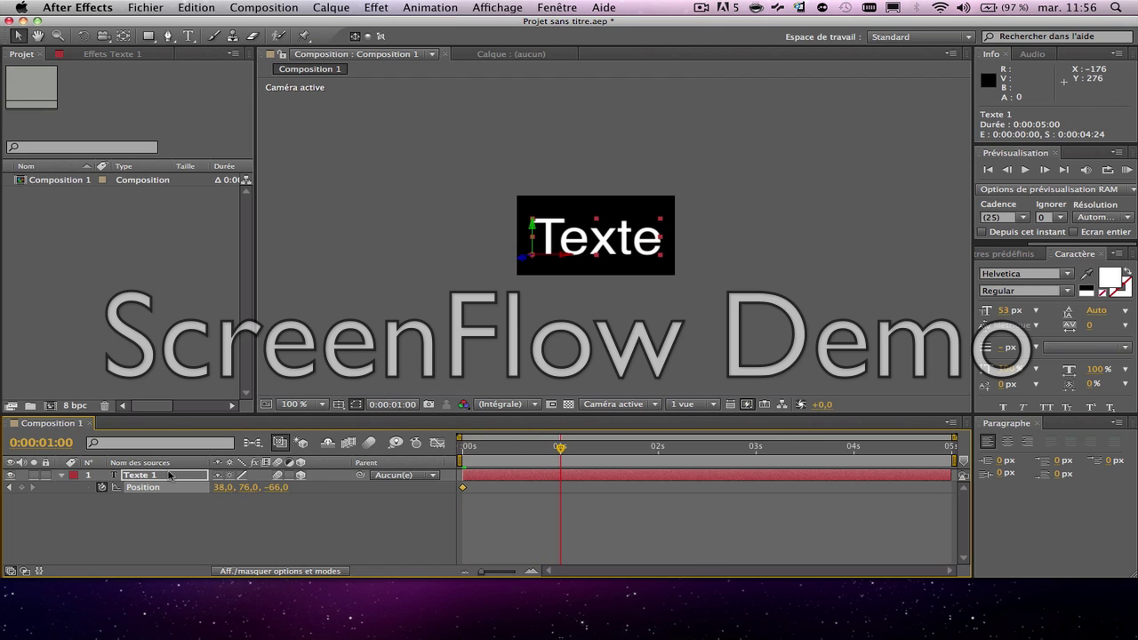
pyautogui.click(22, 487)
pyautogui.moveTo(278, 487); pyautogui.dragTo(267, 488)
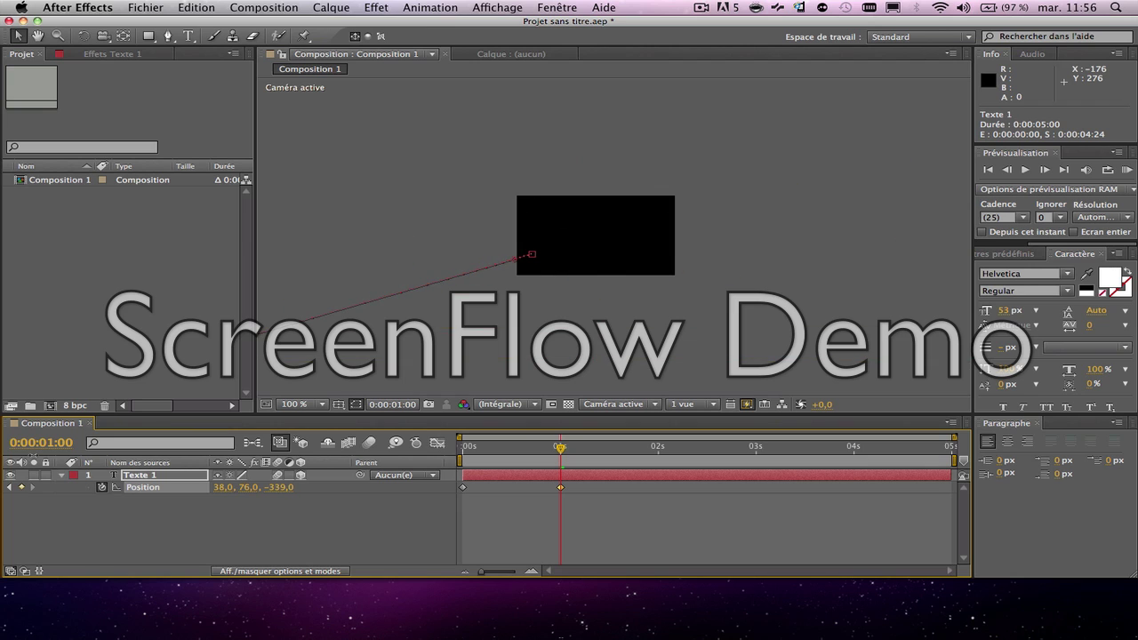
pyautogui.click(464, 489)
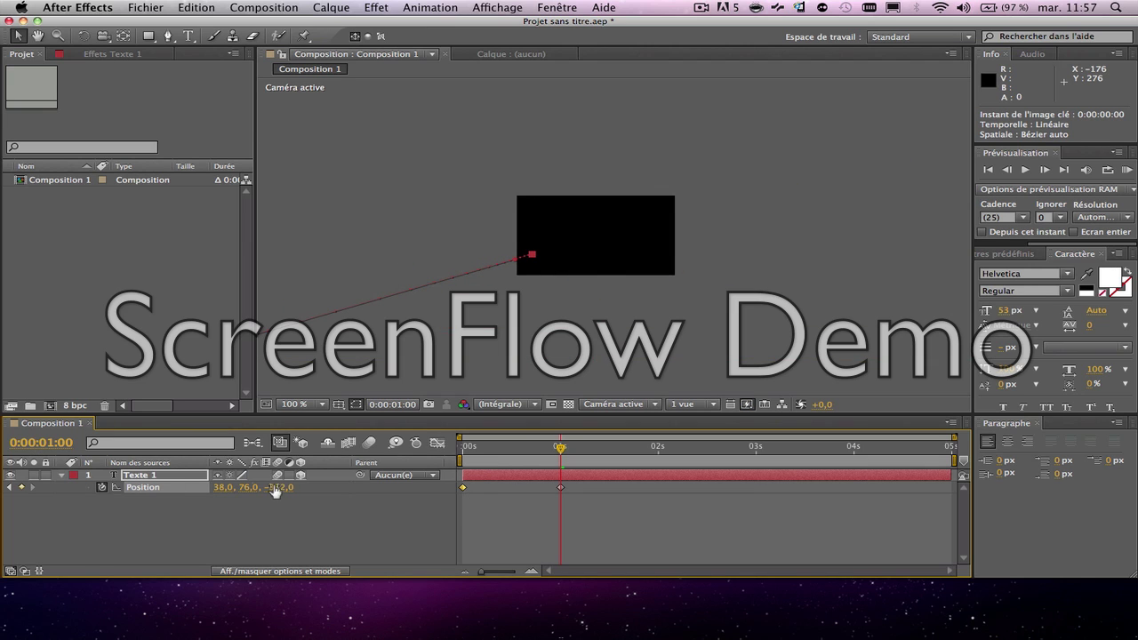
pyautogui.moveTo(278, 488); pyautogui.dragTo(80, 472)
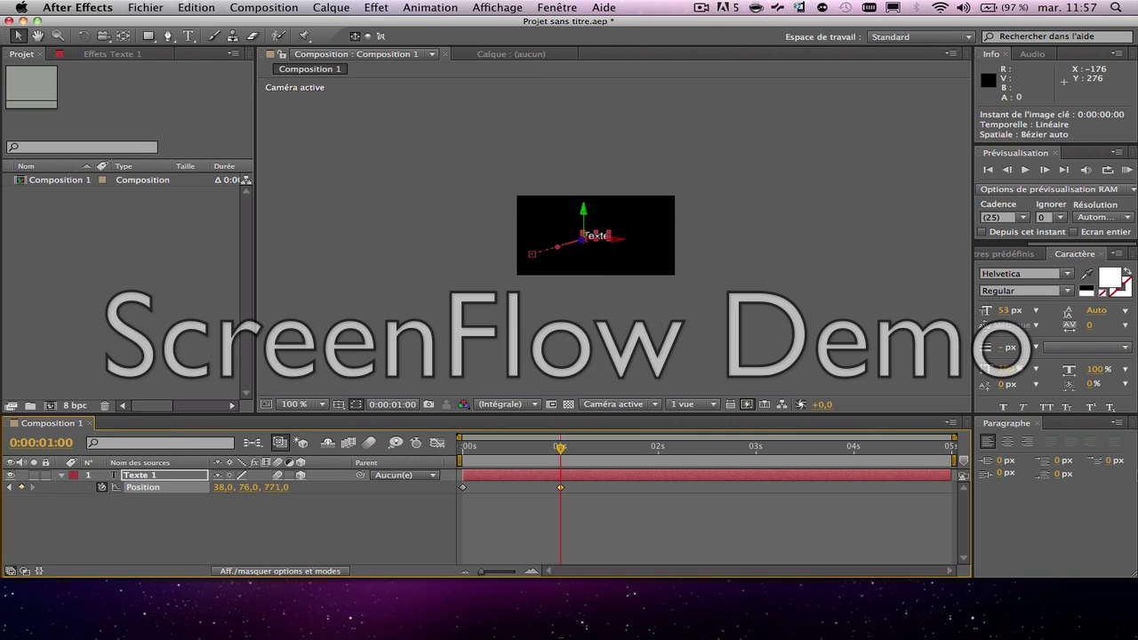
pyautogui.moveTo(334, 477); pyautogui.dragTo(528, 483)
# - Preview the text receding into the distance from the start of the composition
pyautogui.moveTo(562, 446); pyautogui.dragTo(455, 480)
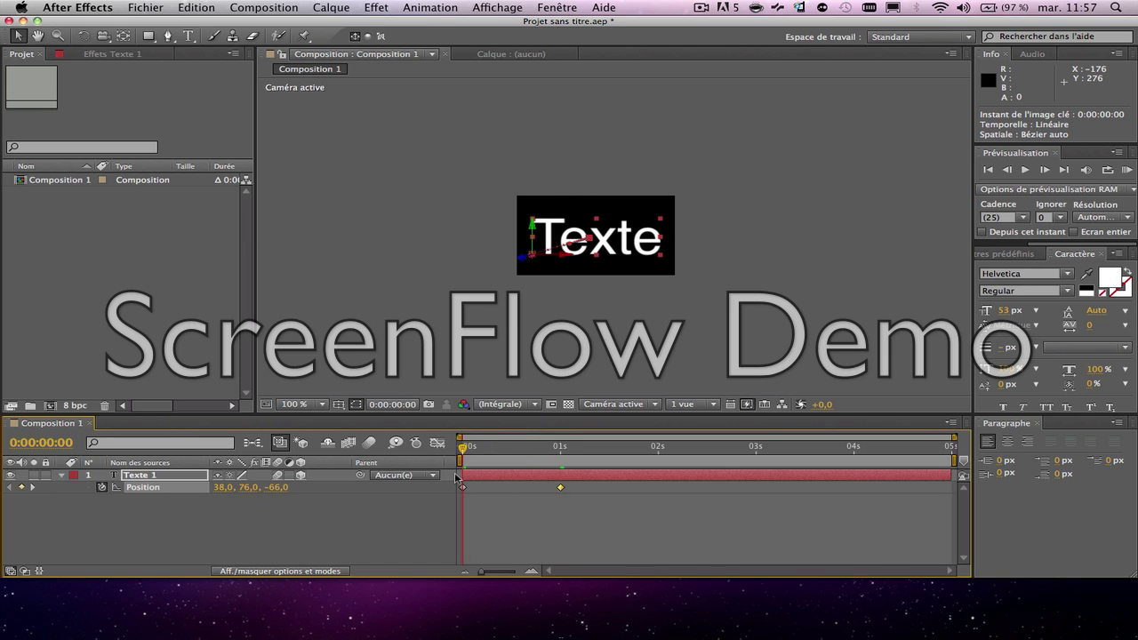
pyautogui.click(364, 504)
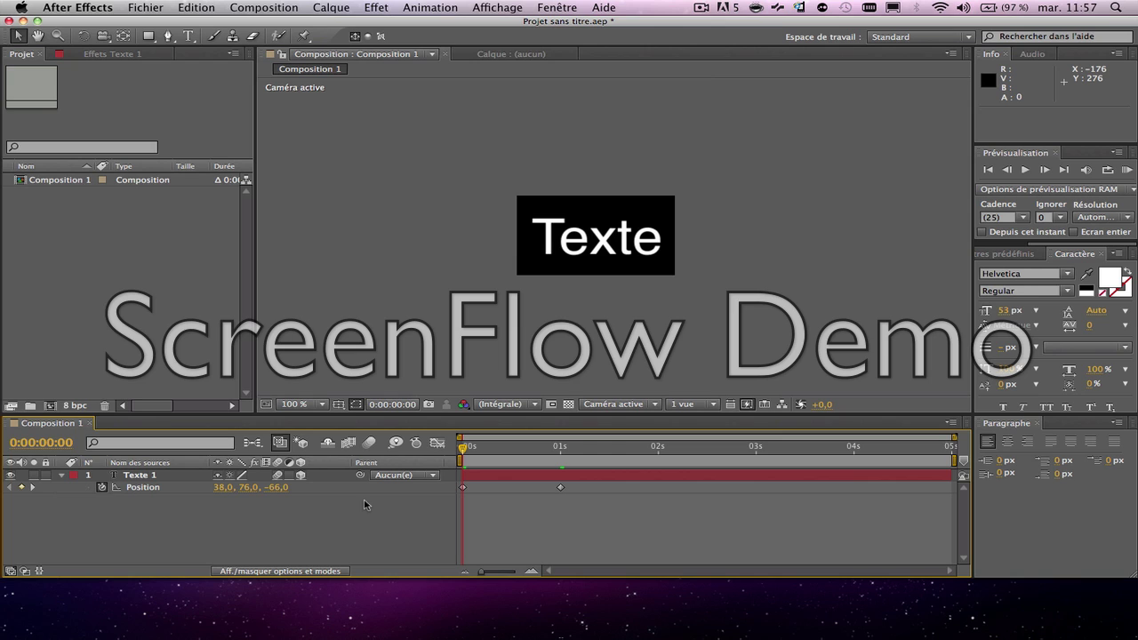
pyautogui.press('space')
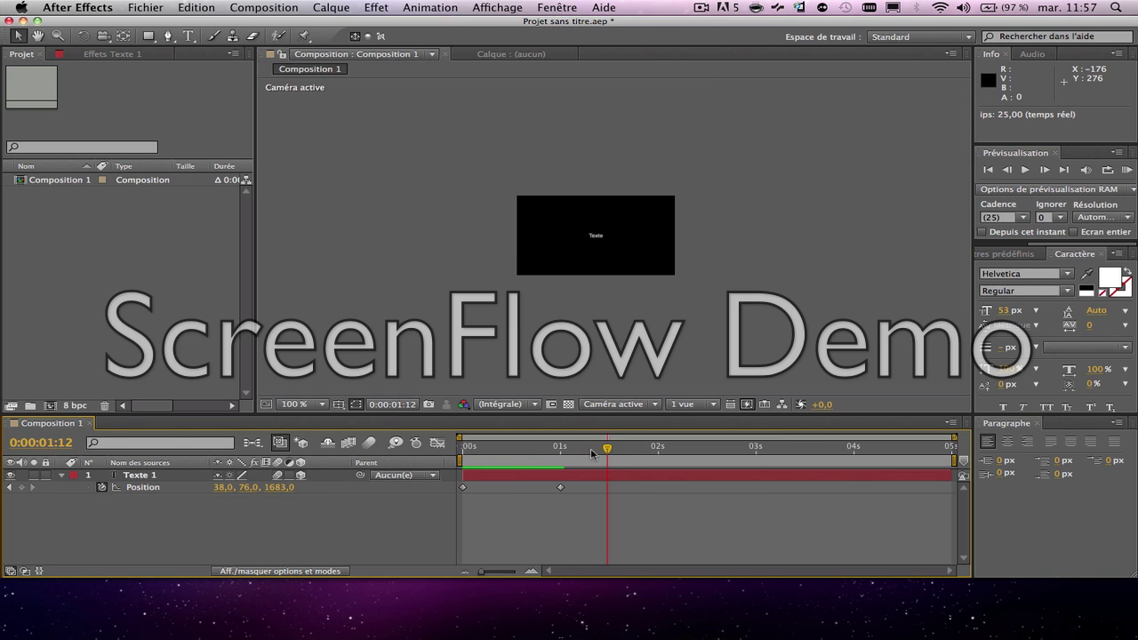
# - Add a Position keyframe at 2 seconds that brings the text back to the foreground at 38, 76, -71
pyautogui.moveTo(608, 451); pyautogui.dragTo(660, 446)
pyautogui.click(22, 488)
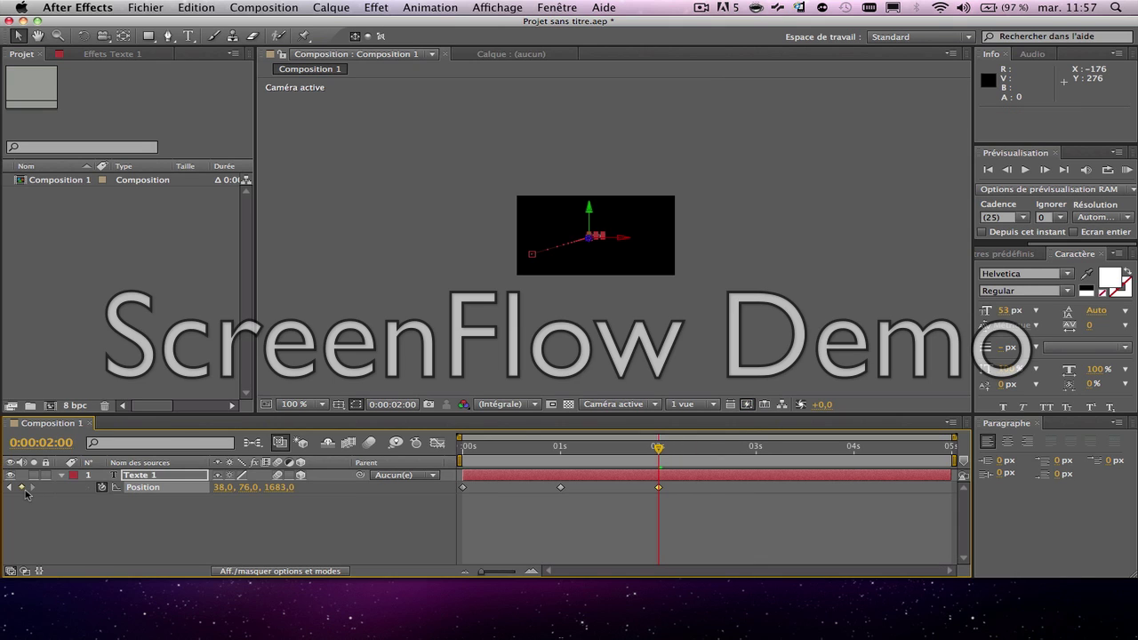
pyautogui.moveTo(270, 487); pyautogui.dragTo(290, 496)
pyautogui.moveTo(281, 488); pyautogui.dragTo(267, 487)
pyautogui.moveTo(201, 463); pyautogui.dragTo(141, 464)
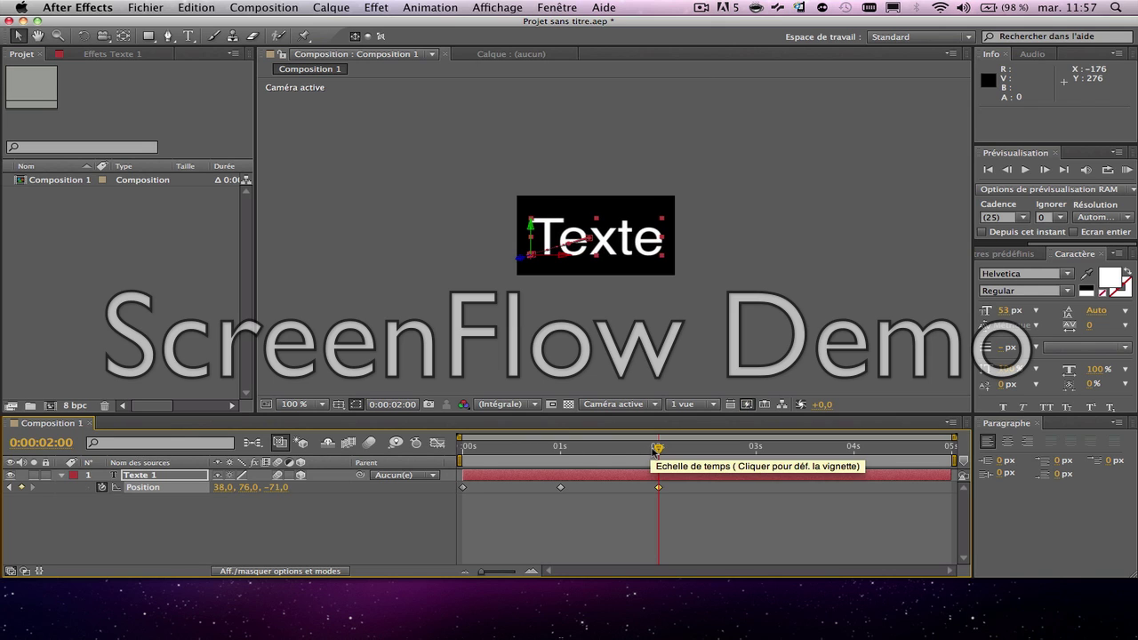
# - Preview the text's full back-and-forth depth animation from 0 seconds and return to the start of the composition
pyautogui.moveTo(655, 451); pyautogui.dragTo(422, 441)
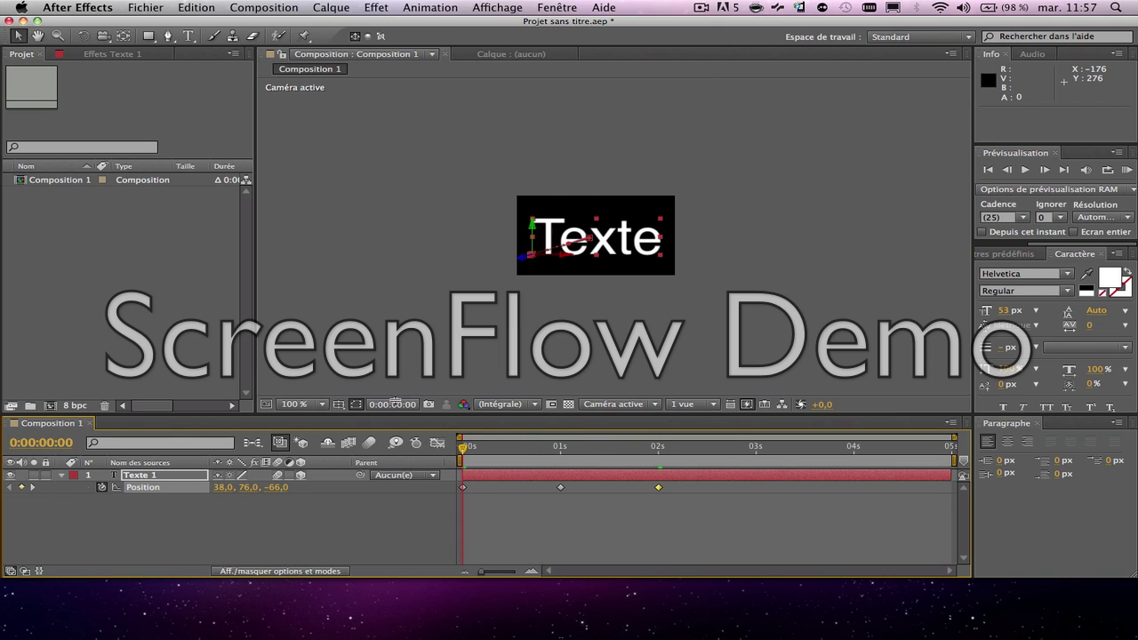
pyautogui.click(257, 354)
pyautogui.press('space')
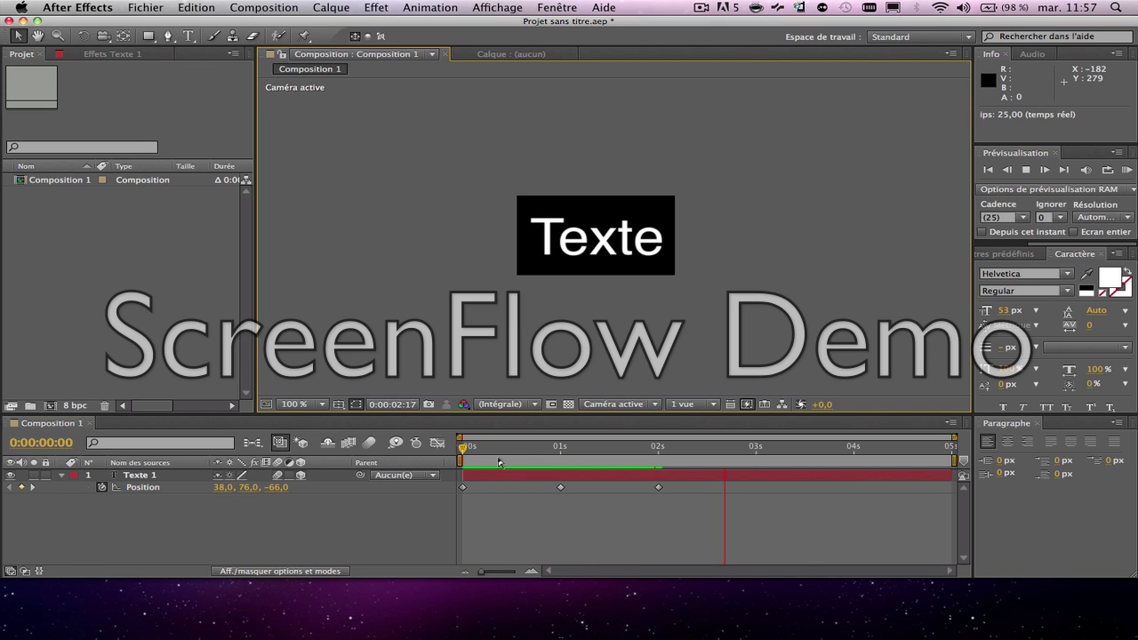
pyautogui.press('space')
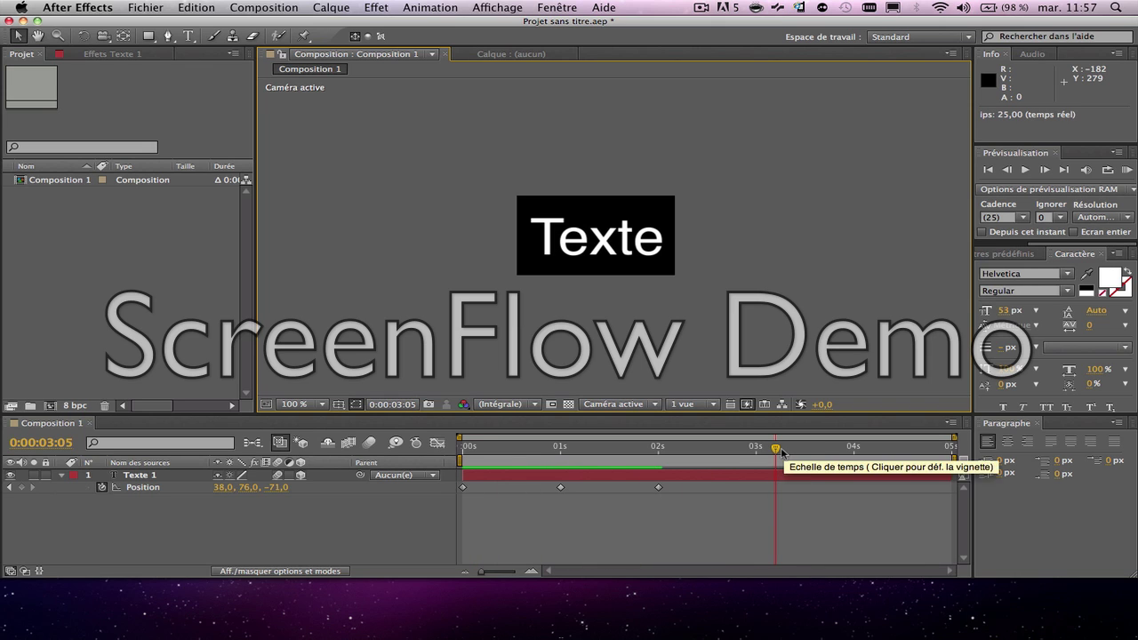
pyautogui.moveTo(776, 449); pyautogui.dragTo(414, 442)
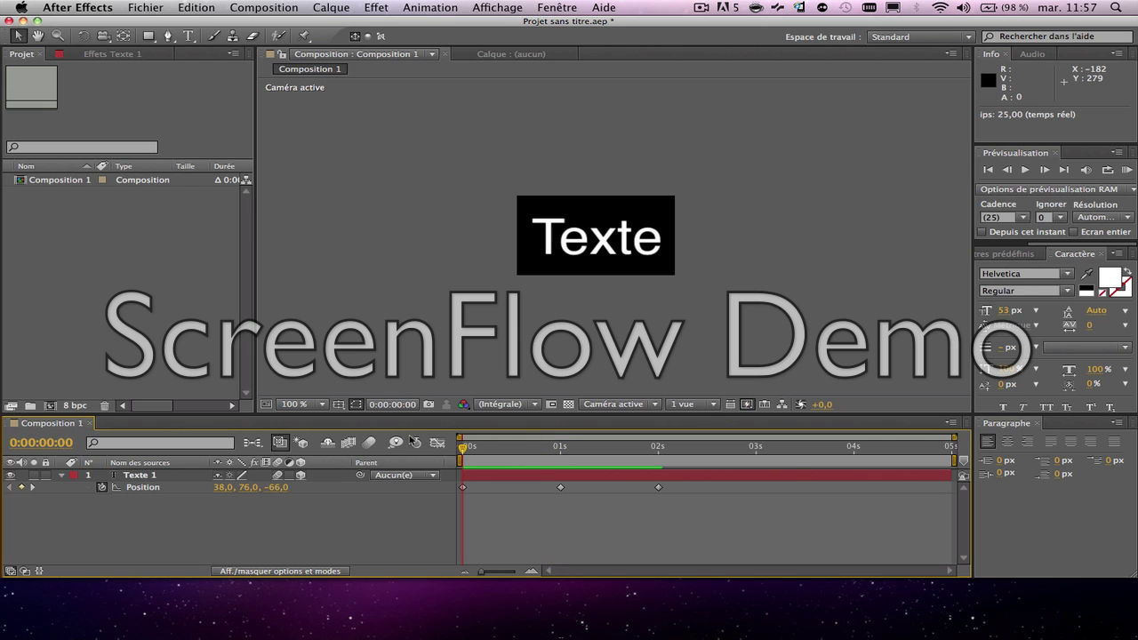
# - Show all transform properties of the text layer and set its Scale to 106% at 0 seconds
pyautogui.moveTo(284, 633)
pyautogui.click(62, 477)
pyautogui.scroll(-2, 200, 533)
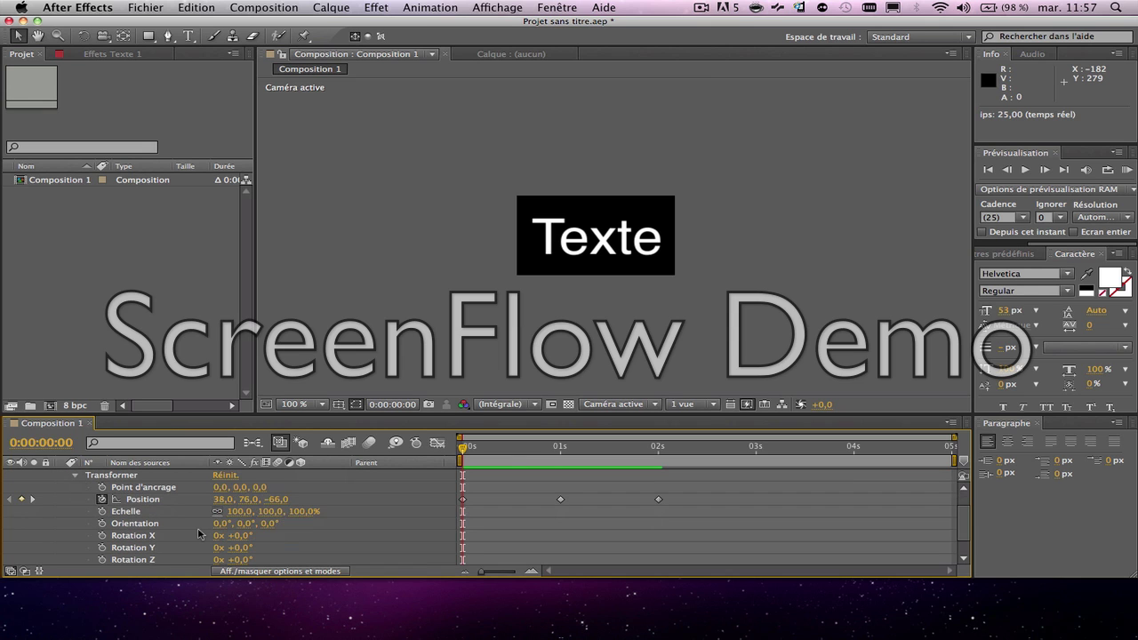
pyautogui.moveTo(298, 514); pyautogui.dragTo(260, 512)
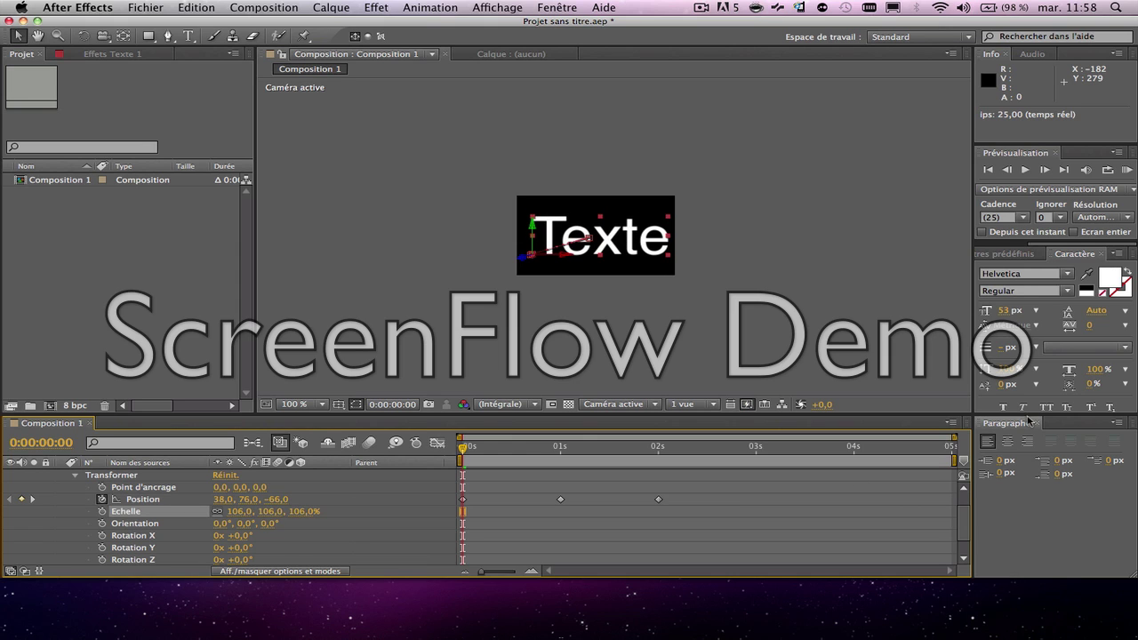
# - Remove the text layer's Position animation and start animating its Opacity with a 100% keyframe at 0 seconds
pyautogui.moveTo(1001, 311); pyautogui.dragTo(1001, 314)
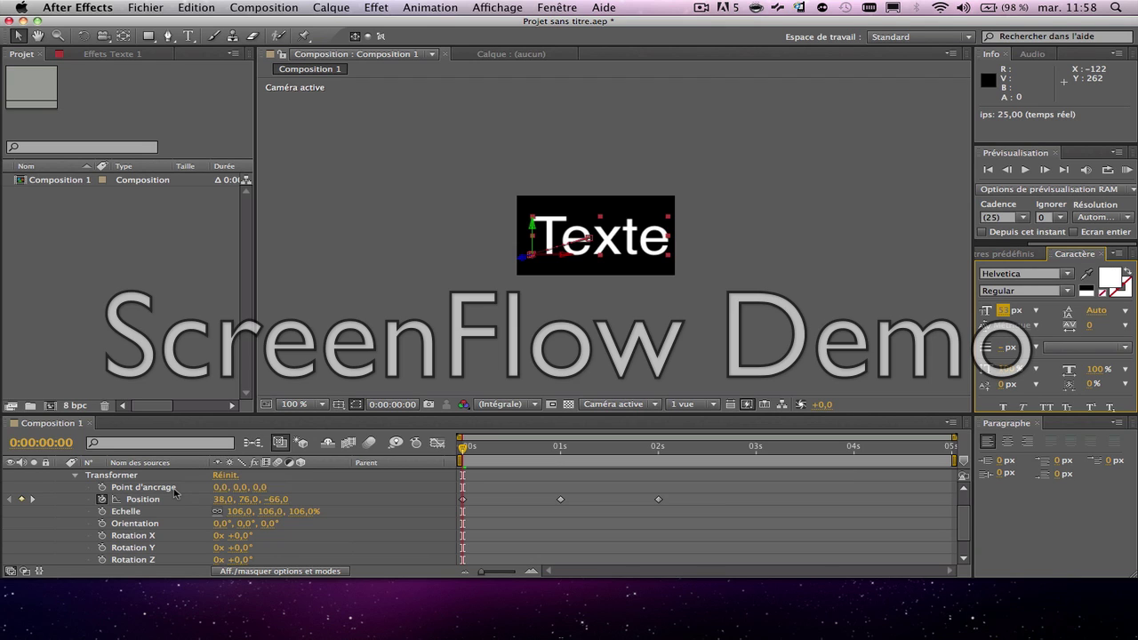
pyautogui.scroll(-2, 175, 492)
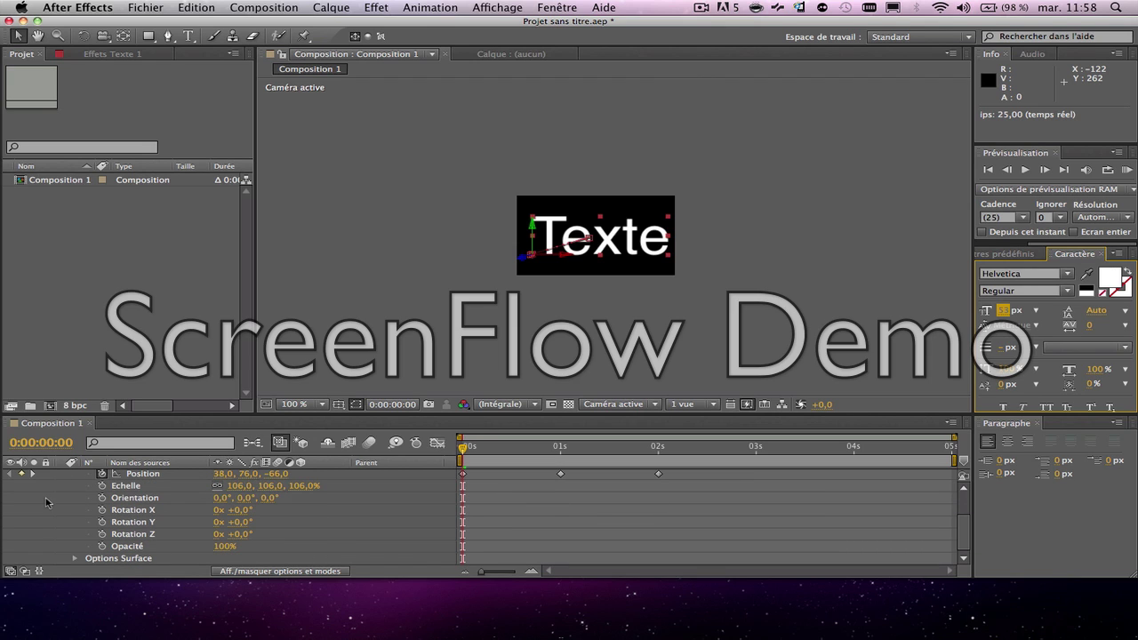
pyautogui.click(102, 474)
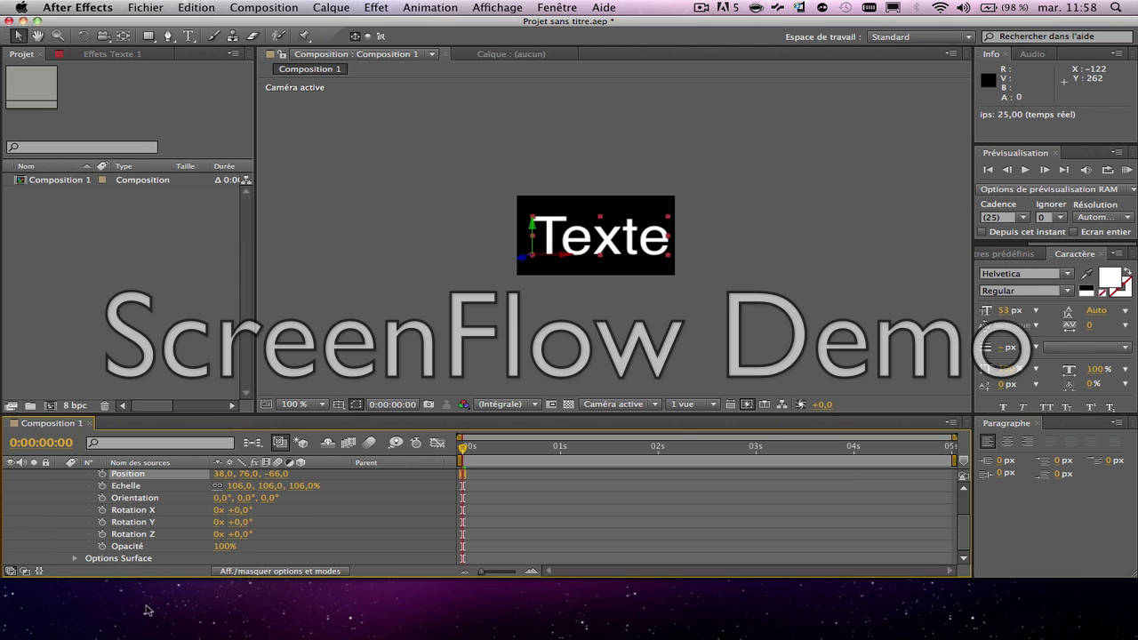
pyautogui.click(102, 545)
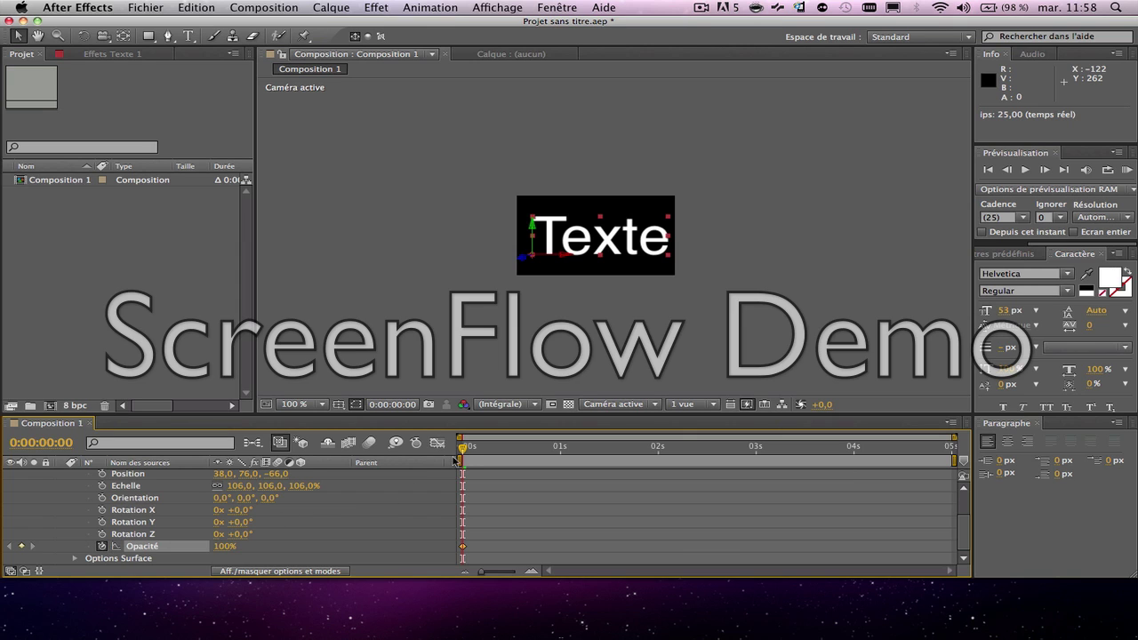
# - Add Opacity keyframes of 0% at frame 1 and 100% at frame 2 for the text layer
pyautogui.moveTo(461, 451); pyautogui.dragTo(467, 510)
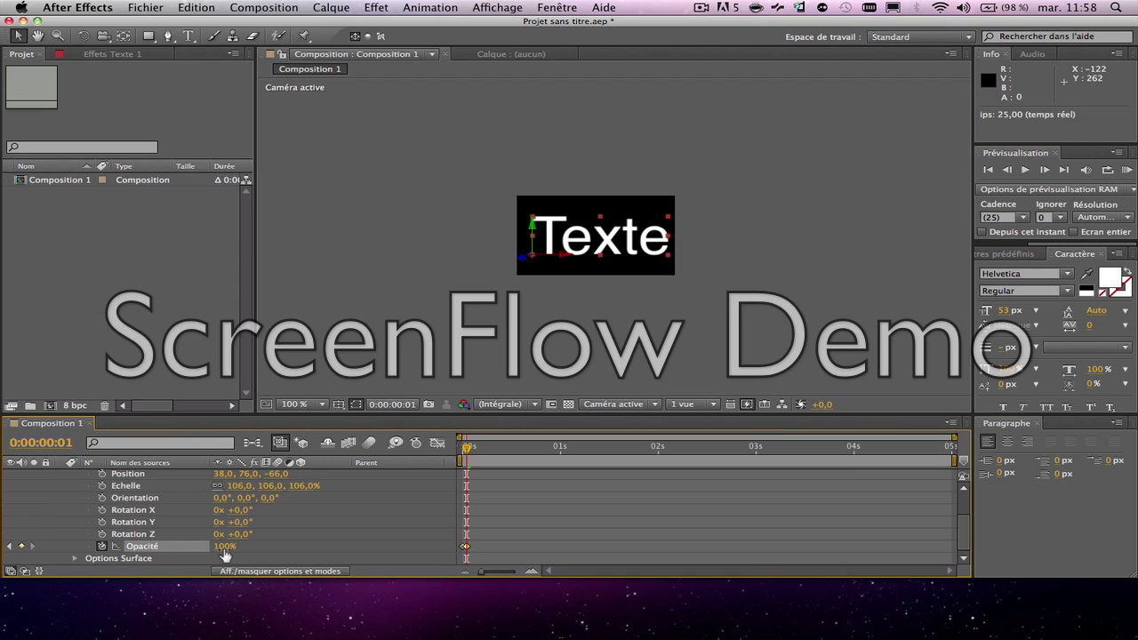
pyautogui.moveTo(220, 546); pyautogui.dragTo(62, 548)
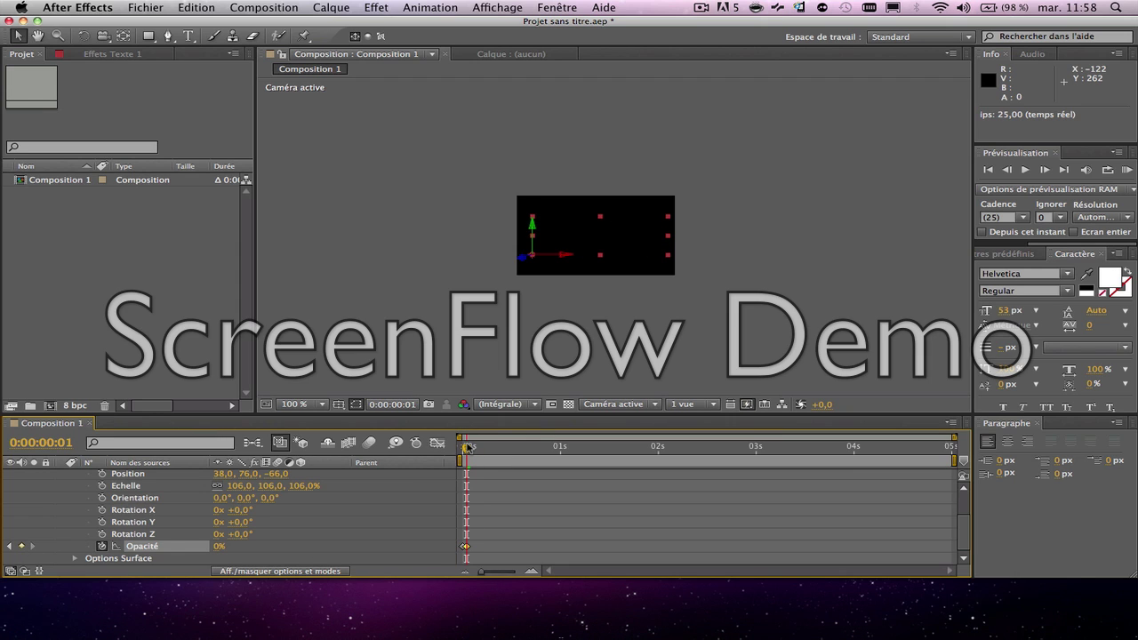
pyautogui.moveTo(467, 448); pyautogui.dragTo(471, 448)
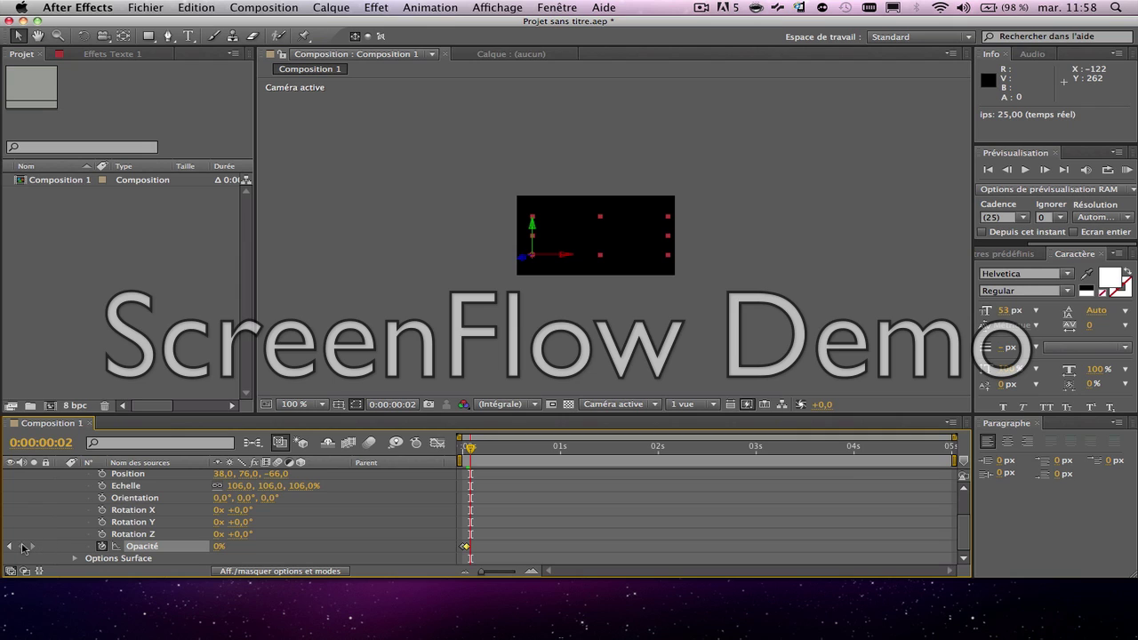
pyautogui.moveTo(218, 546); pyautogui.dragTo(272, 547)
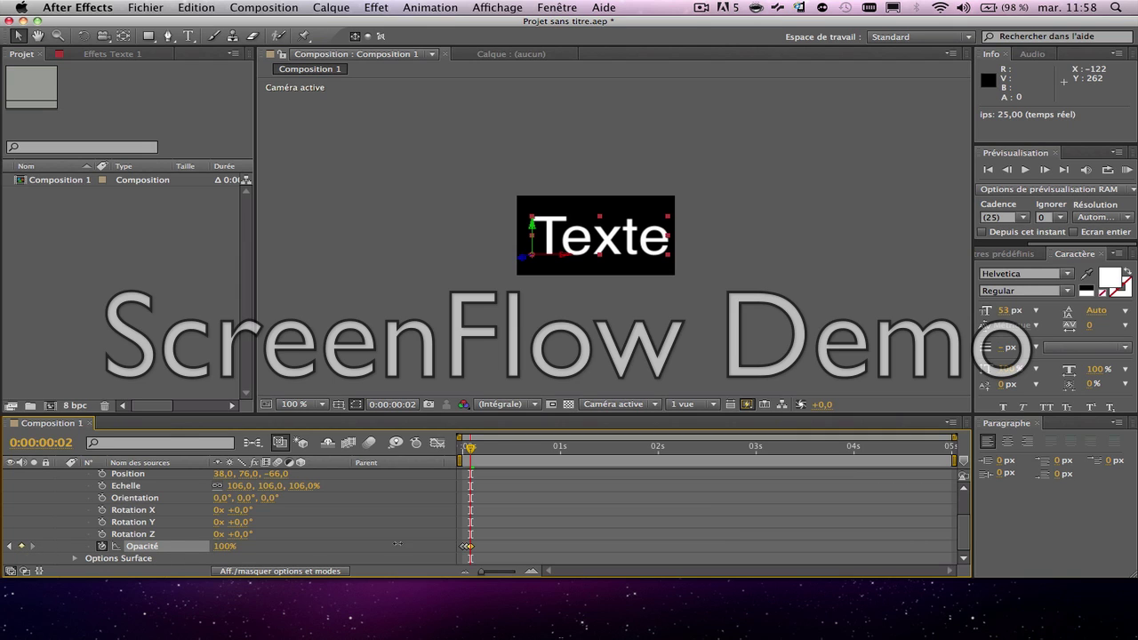
# - Add an Opacity keyframe of 0% at frame 3 for the text layer
pyautogui.moveTo(471, 448); pyautogui.dragTo(475, 448)
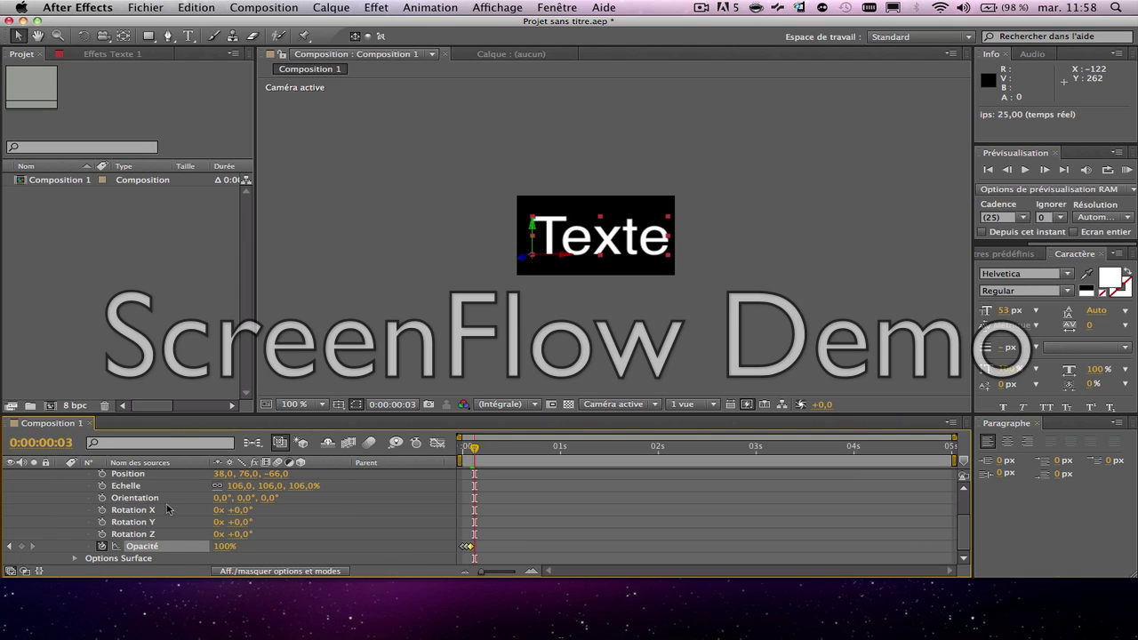
pyautogui.click(19, 546)
pyautogui.click(224, 545)
pyautogui.write('0')
pyautogui.press('Return')
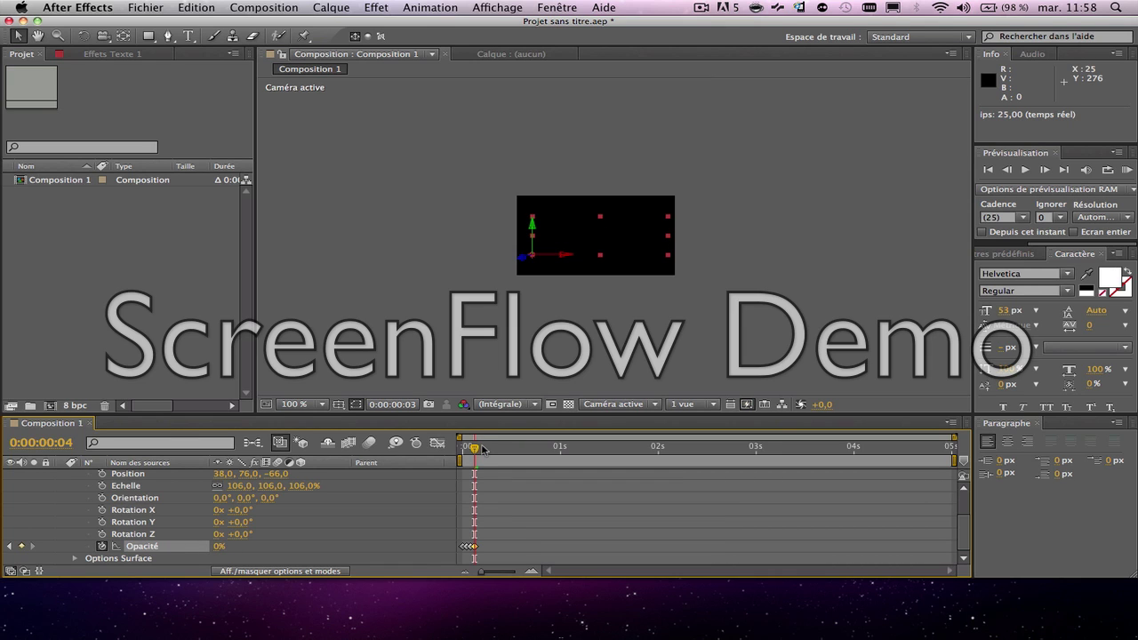
# - Continue the text's blinking with Opacity keyframes of 100% at frame 4 and 0% at frame 5
pyautogui.moveTo(474, 447); pyautogui.dragTo(482, 450)
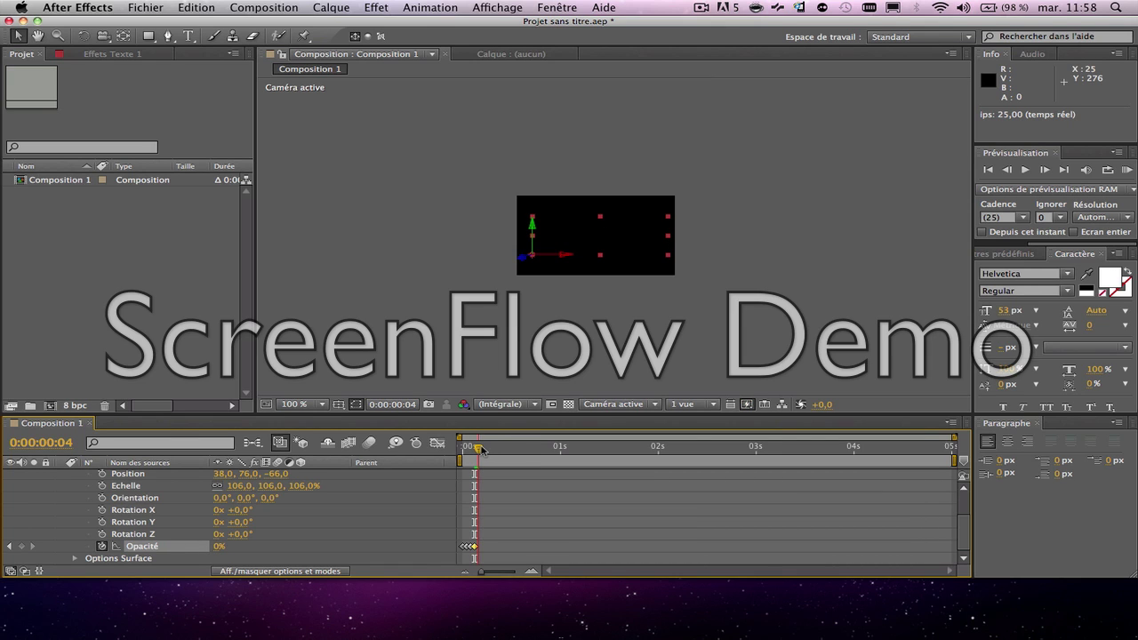
pyautogui.click(21, 545)
pyautogui.moveTo(217, 546); pyautogui.dragTo(267, 546)
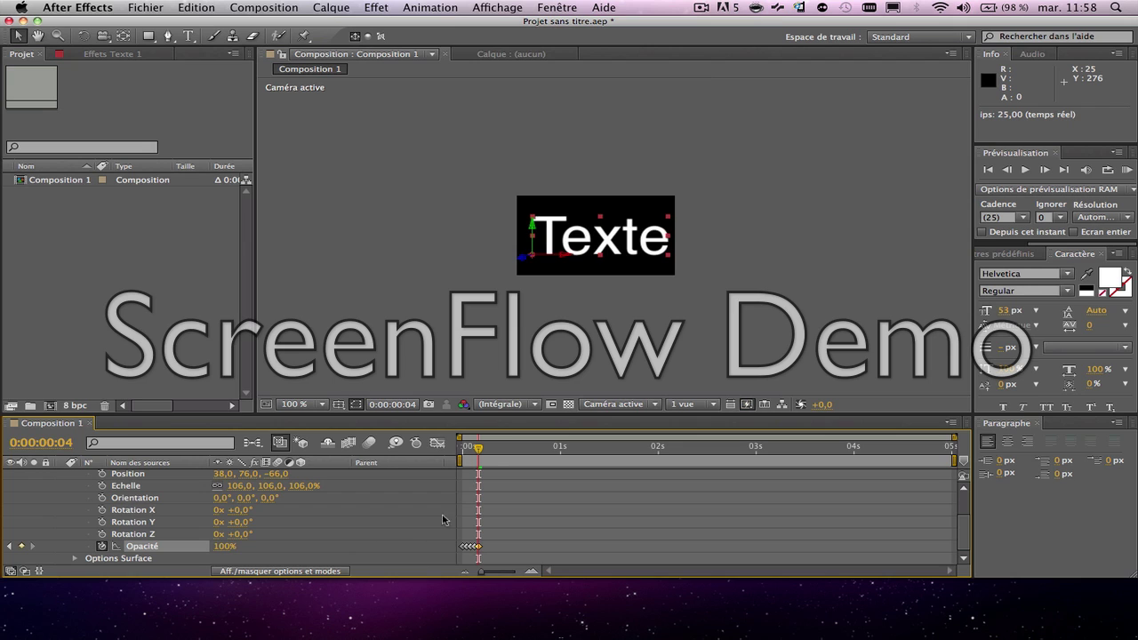
pyautogui.click(483, 447)
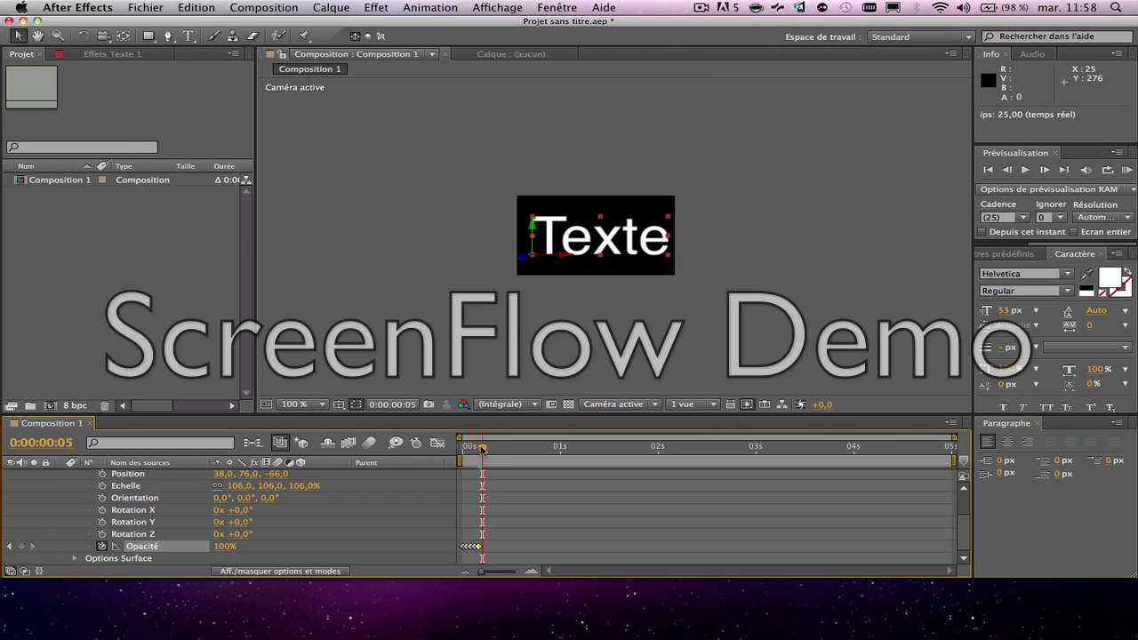
pyautogui.click(21, 546)
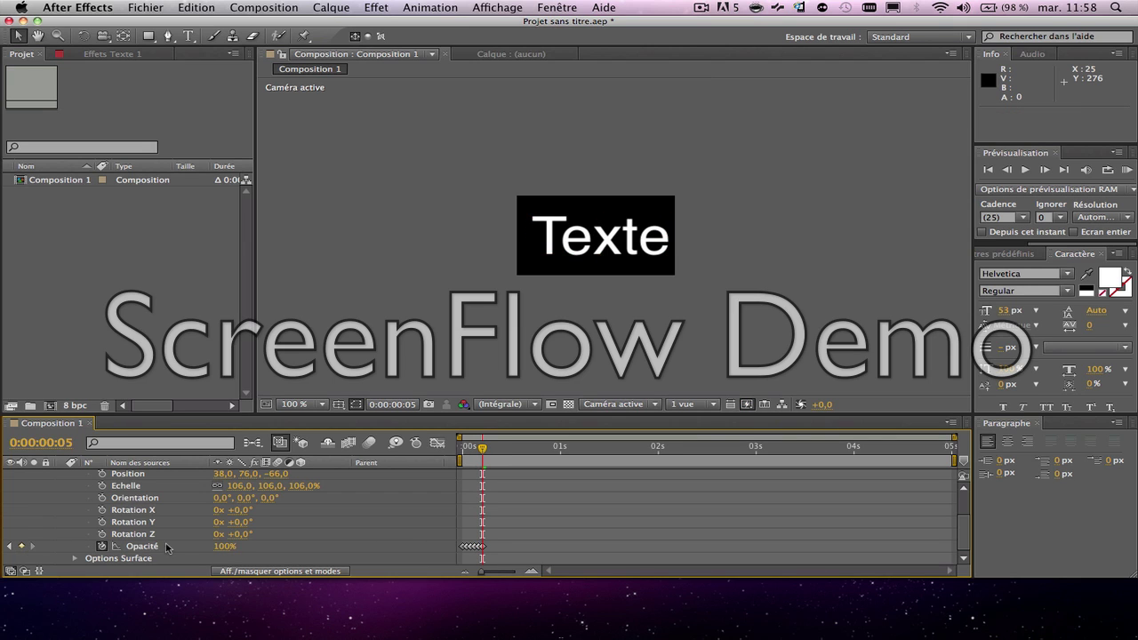
pyautogui.moveTo(233, 545); pyautogui.dragTo(204, 545)
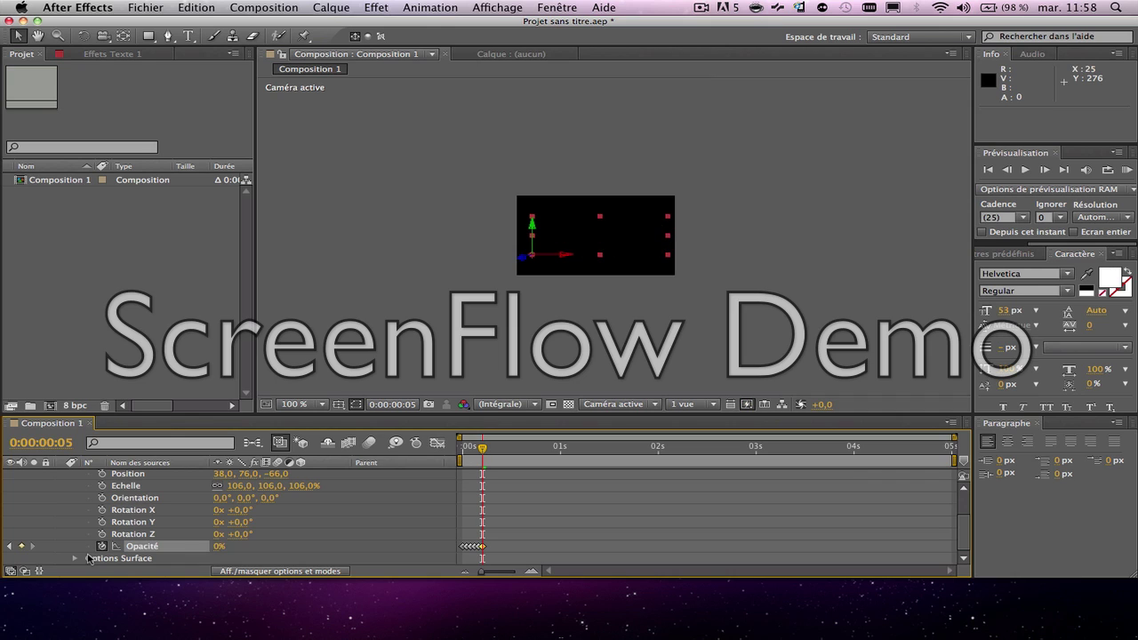
# - Preview the text's opacity flicker from 0 seconds, scrub back through it and return to the start of the composition
pyautogui.moveTo(482, 447); pyautogui.dragTo(403, 453)
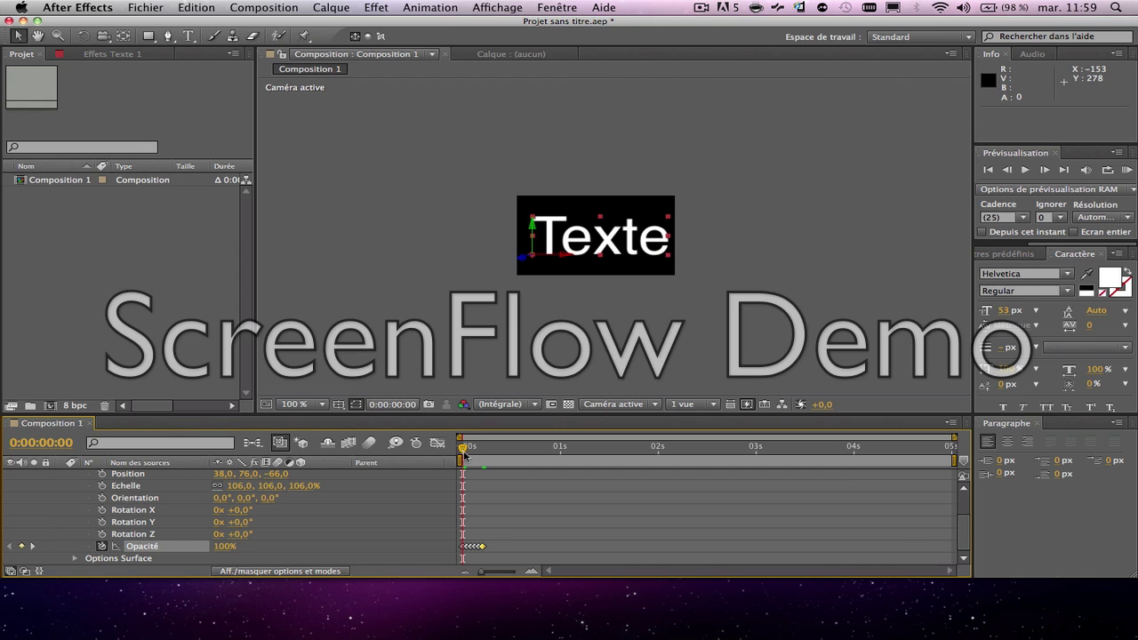
pyautogui.press('space')
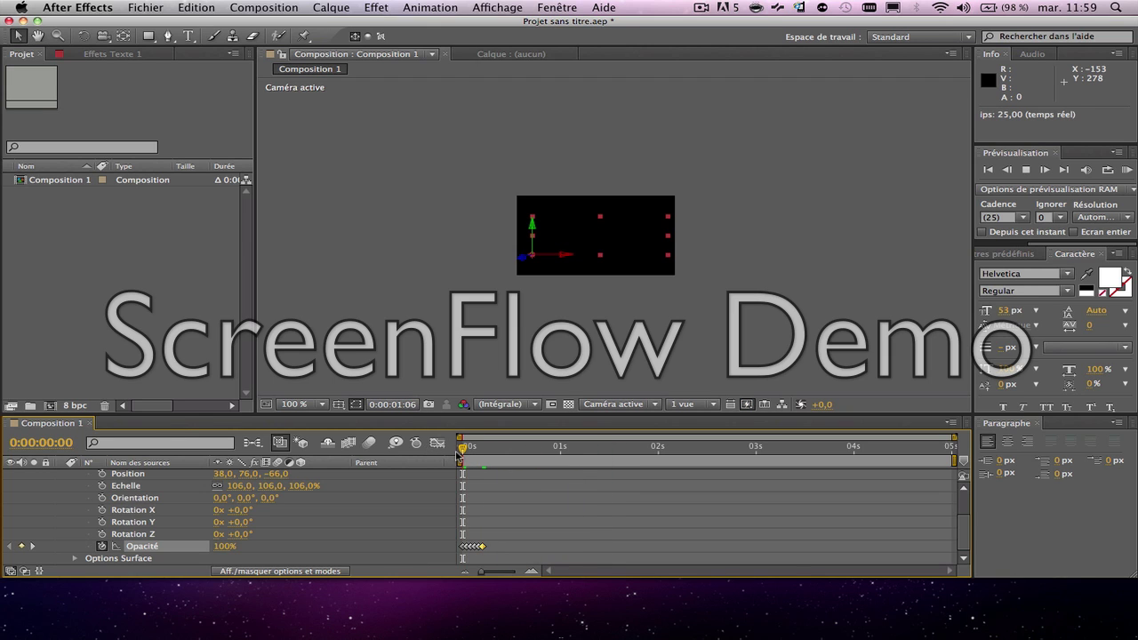
pyautogui.click(582, 451)
pyautogui.moveTo(582, 452); pyautogui.dragTo(434, 449)
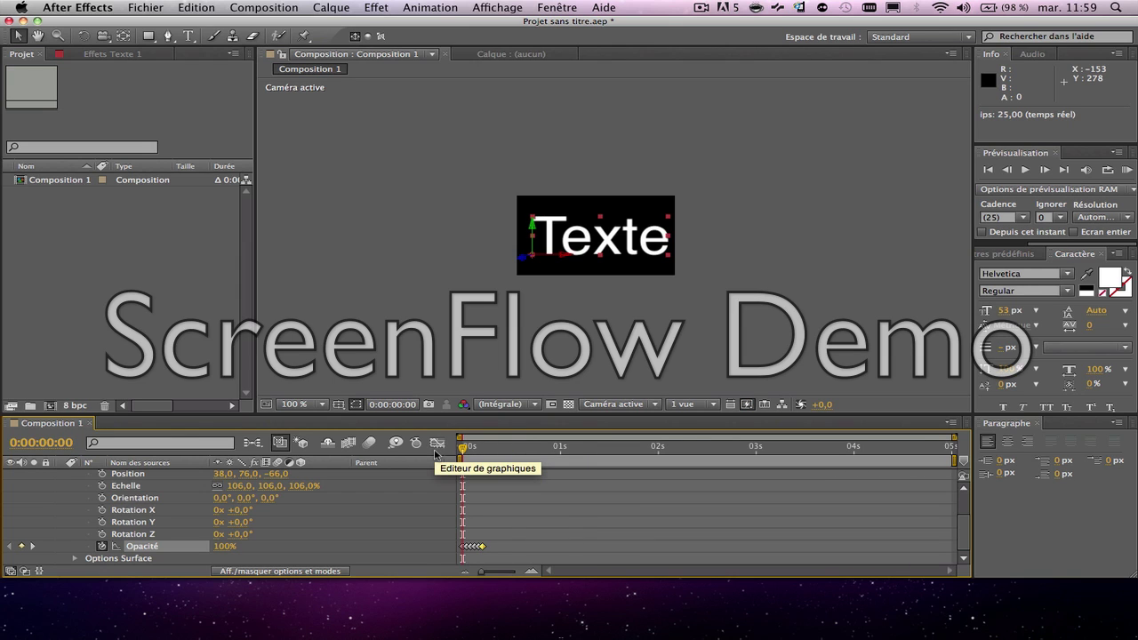
pyautogui.click(522, 447)
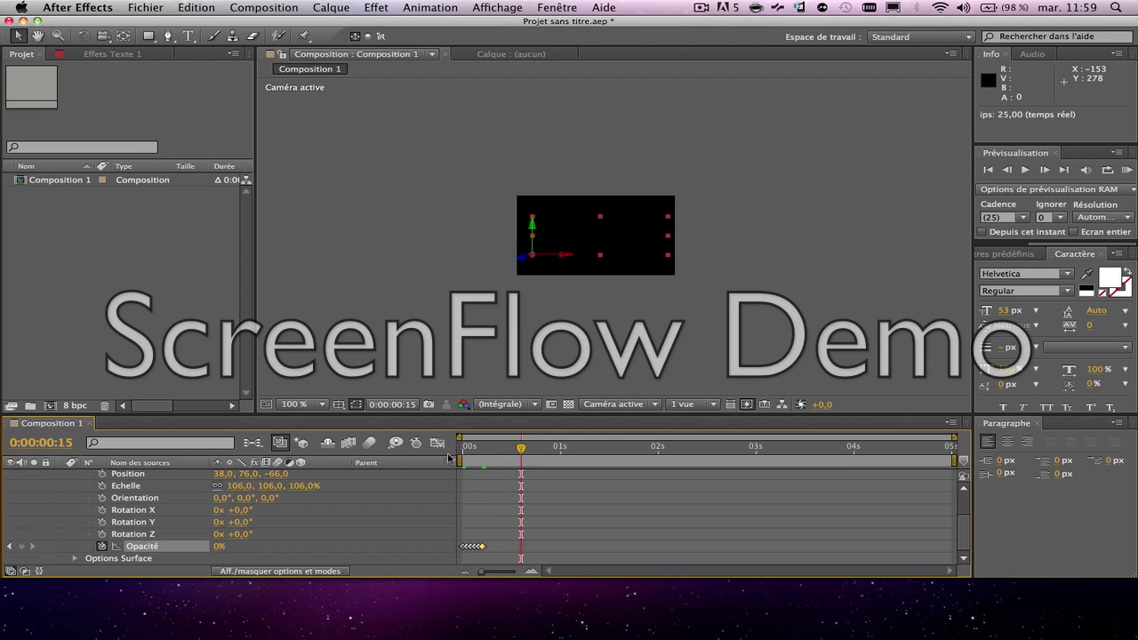
pyautogui.moveTo(525, 449); pyautogui.dragTo(405, 462)
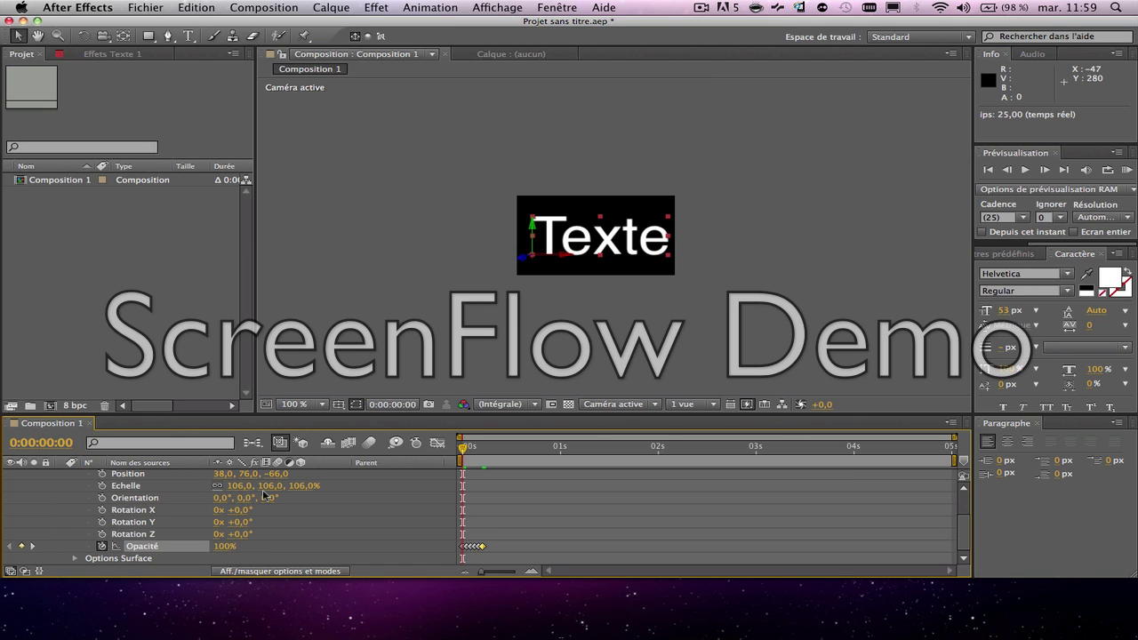
pyautogui.scroll(3, 262, 489)
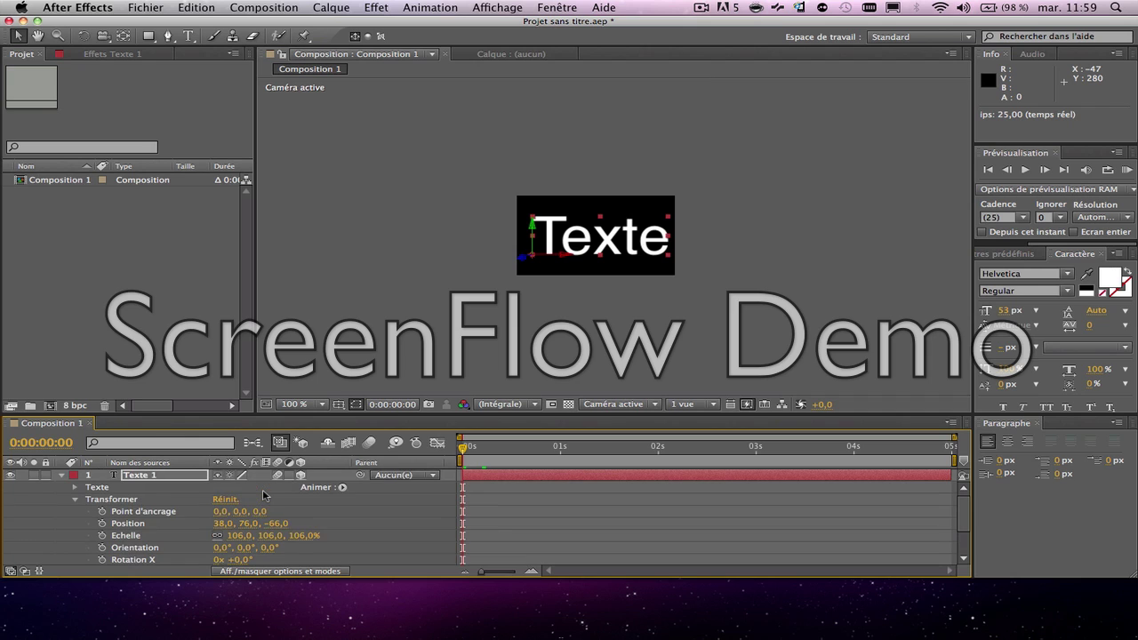